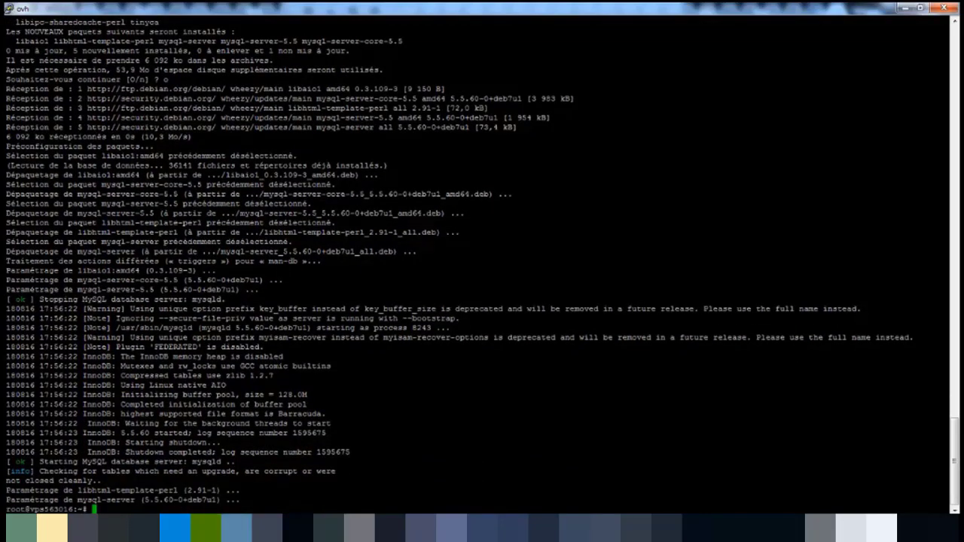
Step: Confirm phpmyadmin is already current, then install curl, libcurl3, libcurl3-dev and php5-curl
text(apt-get install phpmyadmin)
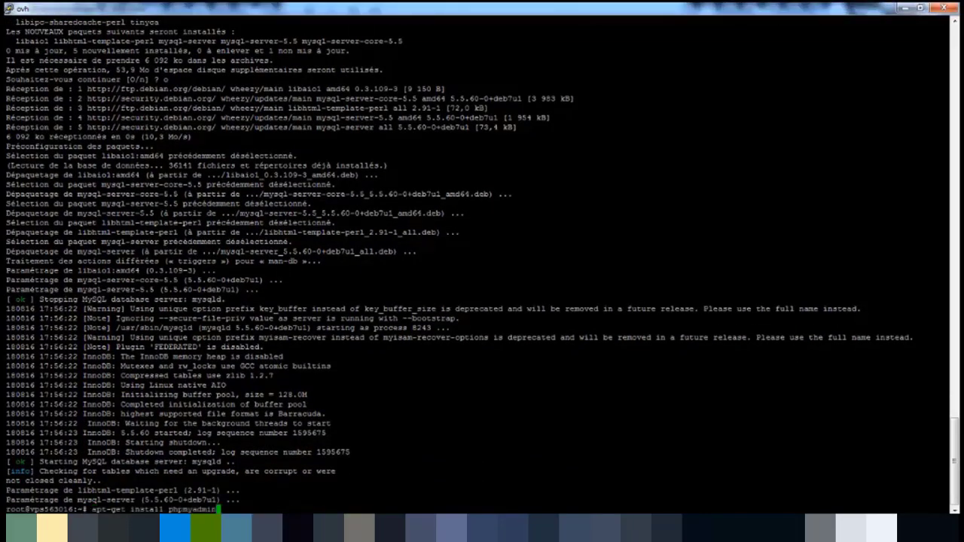
key(Return)
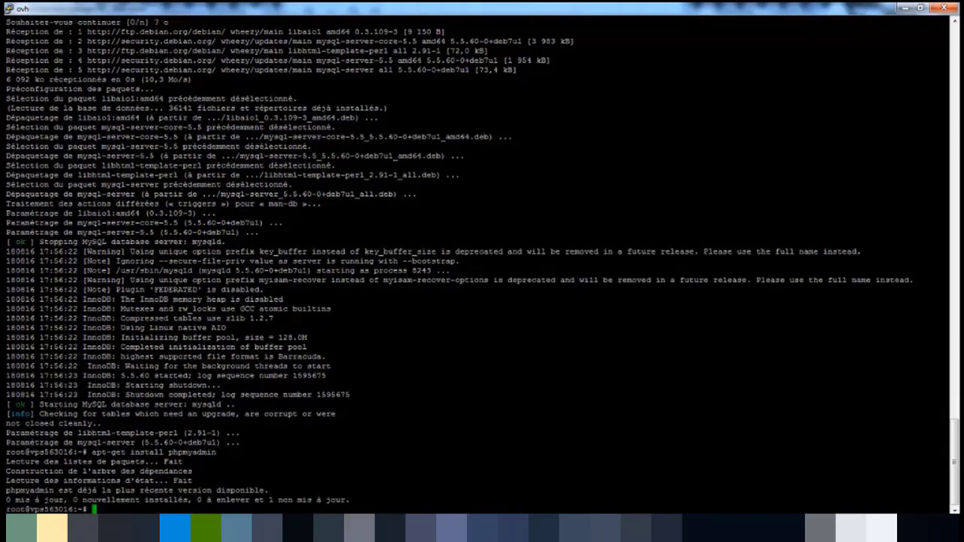
text(apt-get install curl libcurl3 libcurl3-dev php5-curl)
key(Return)
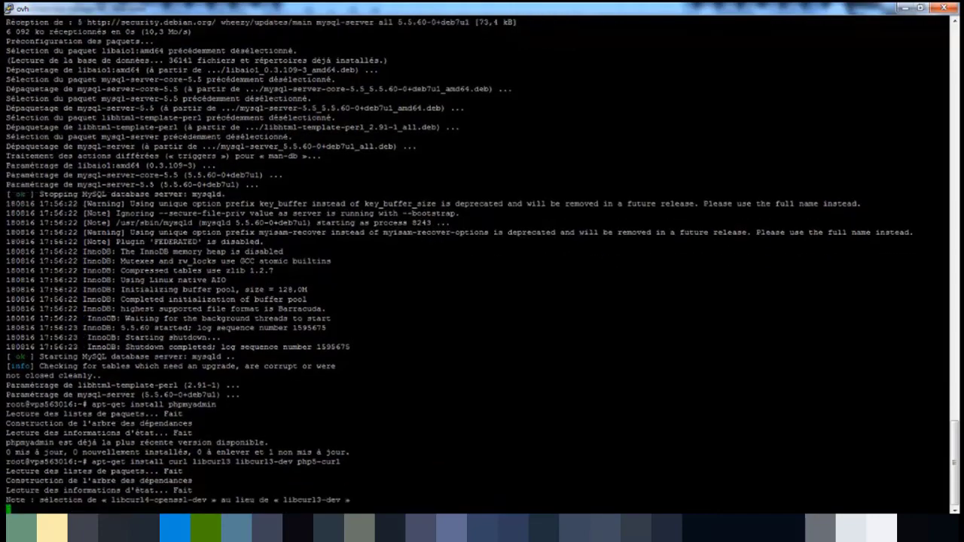
text(o)
key(Return)
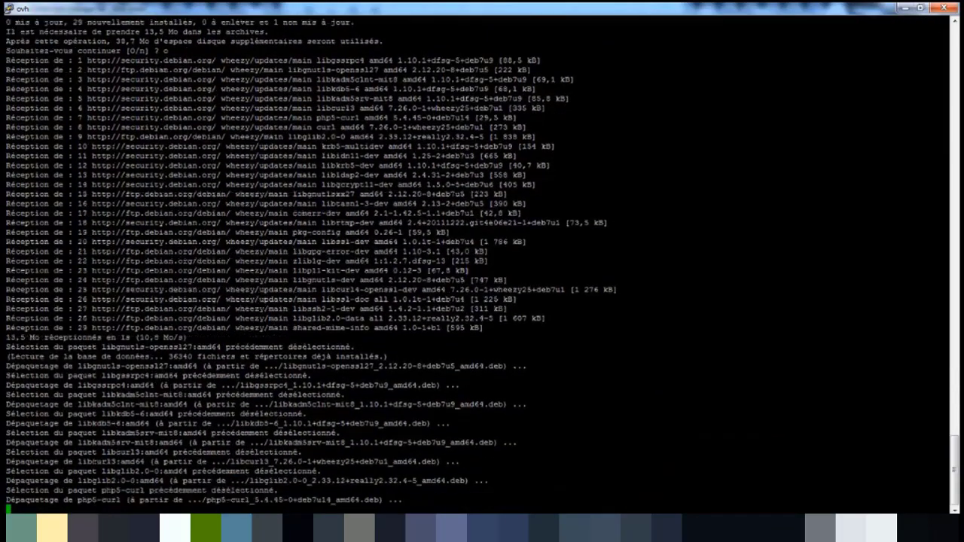
mouse_move(174, 527)
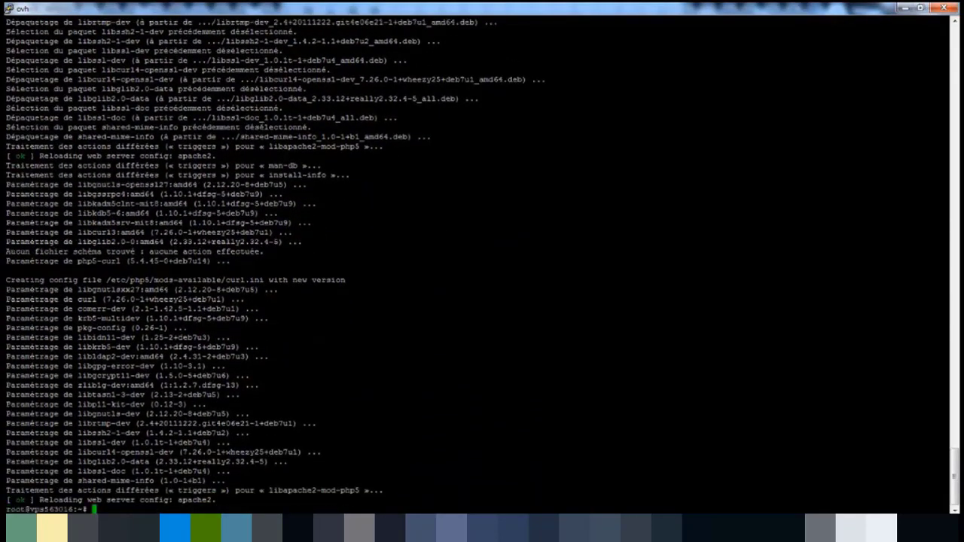
Step: Create the PHP extensions folder, download and extract the ionCube loaders, and enter the ioncube folder
text(mkdir -p /usr/local/lib/php/extensions)
key(Return)
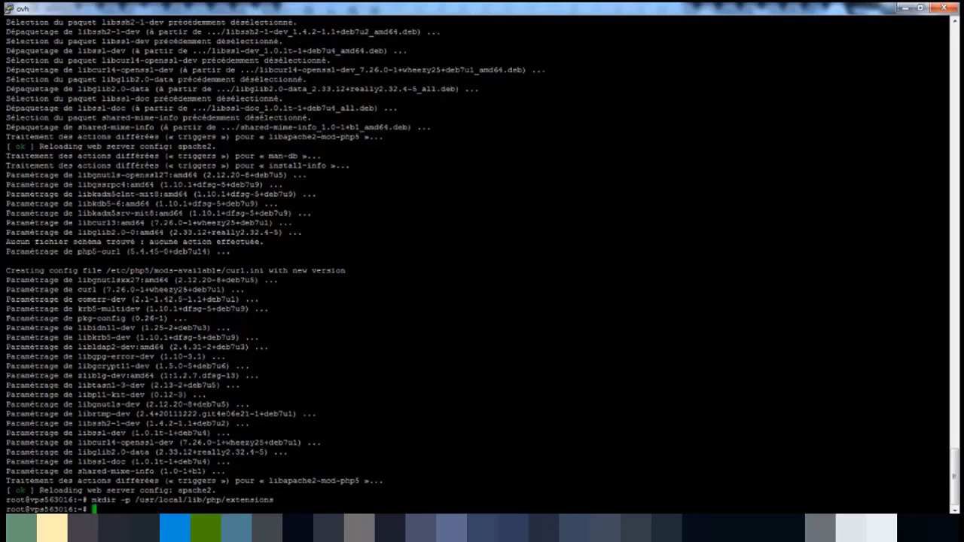
text(wget http://downloads2.ioncube.com/loader_downloads/ioncube_loaders_lin_x86-64.tar.gz)
key(Return)
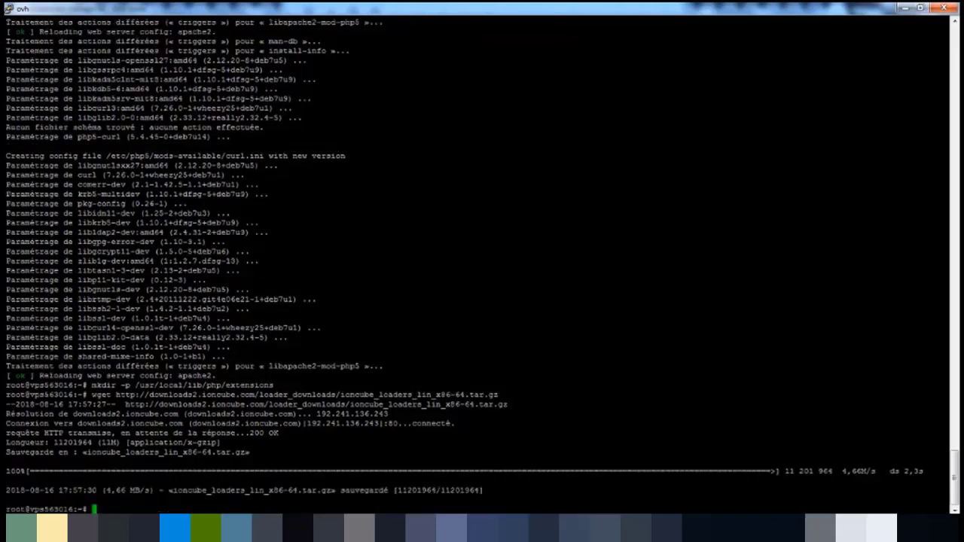
text(tar xfz ioncube_loaders_lin_x86-64.tar.gz)
key(Return)
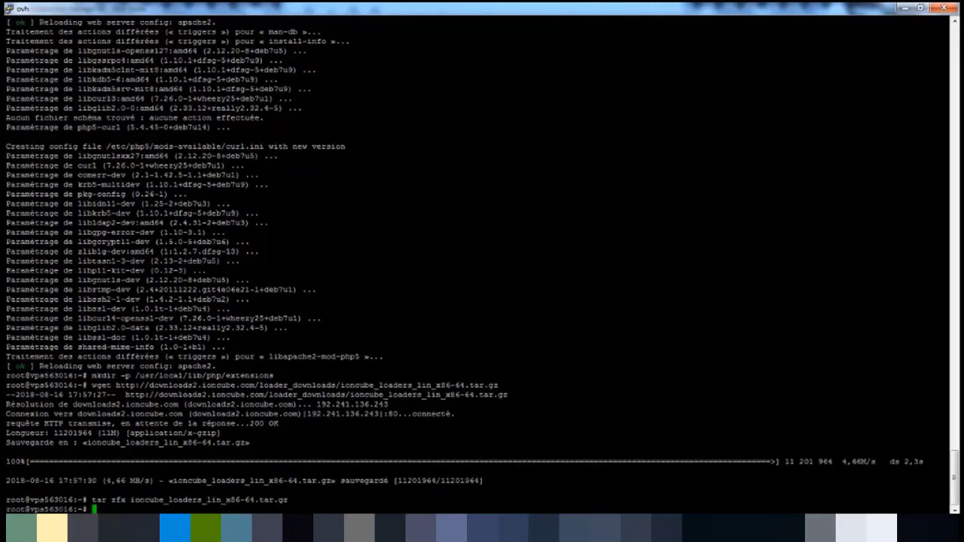
text(cd ioncube)
key(Return)
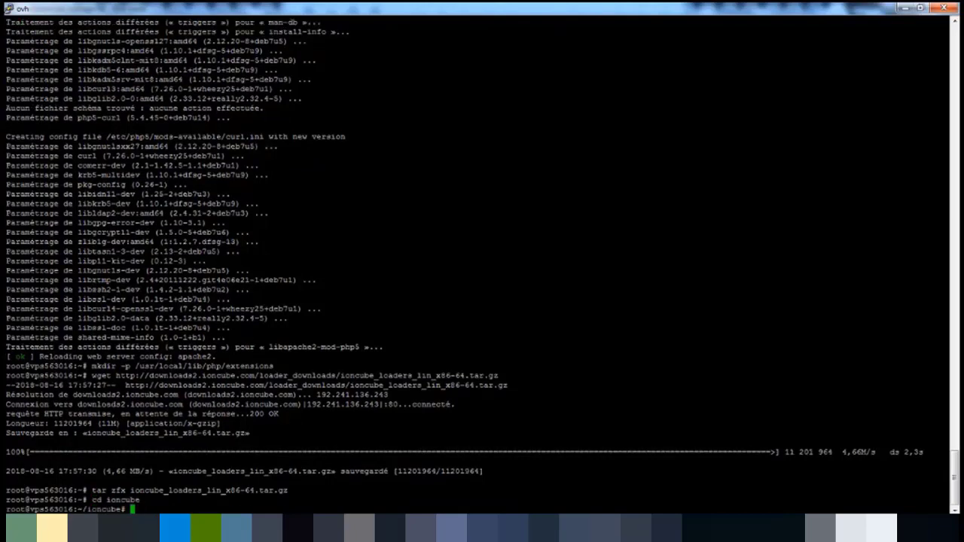
Step: Copy ioncube_loader_lin_5.3.so to /usr/local/lib/php/extensions, register it in php.ini, and restart Apache
text(php -v)
key(Return)
text(cp ioncube_loader_lin_5.3.so /usr/local/lib/php/extensions)
key(Return)
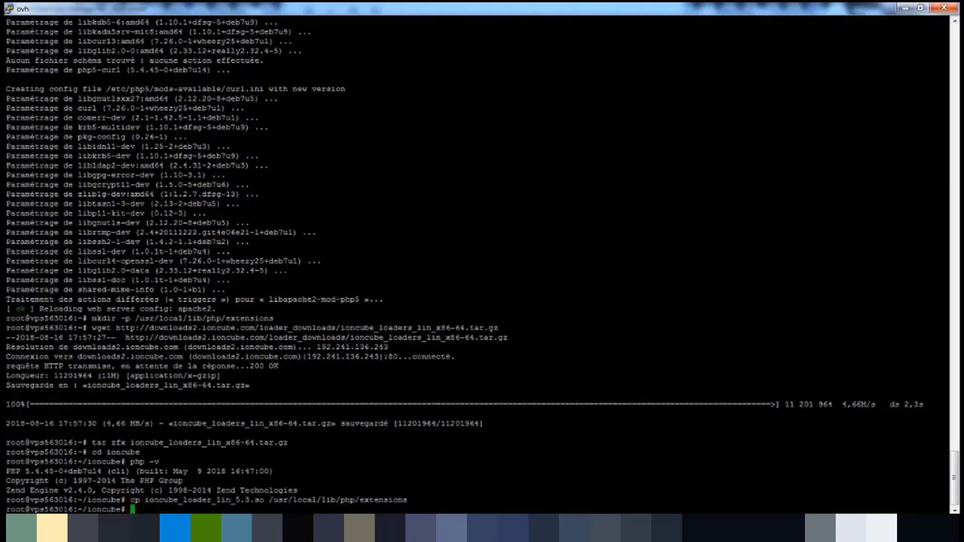
text(printf "zend_extension = /usr/local/lib/php/extensions/ioncube_loader_lin_5.3.so\n" >> /etc/php5/apache2/php.ini)
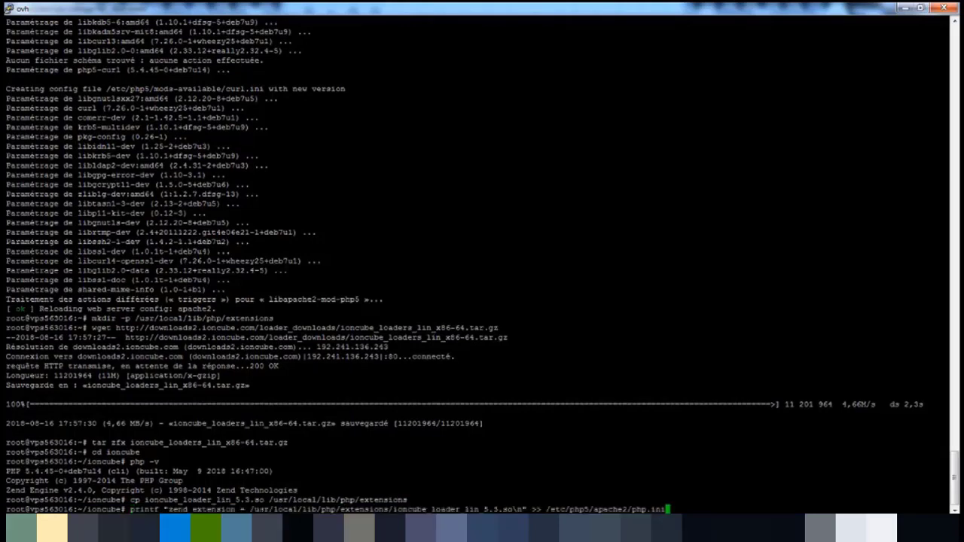
key(Return)
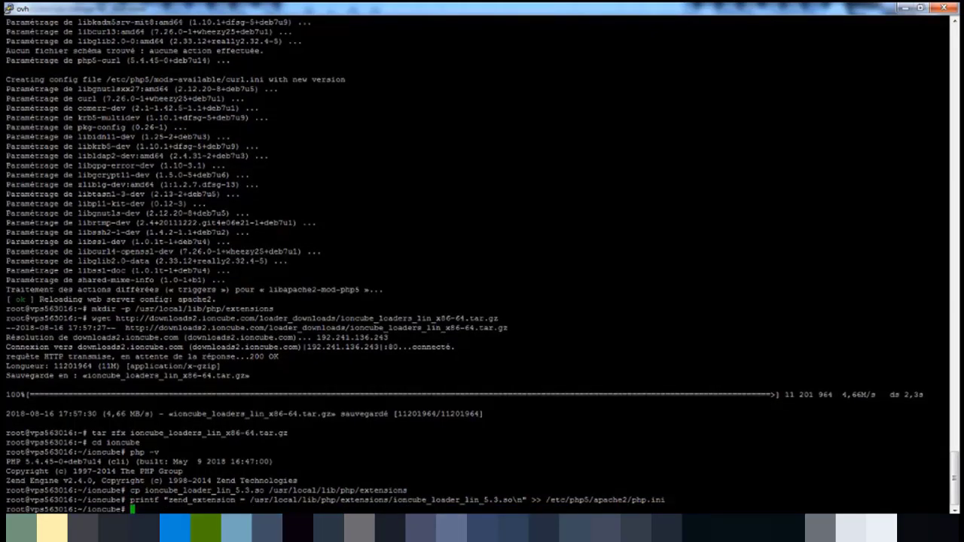
text(service apache2 restart)
key(Return)
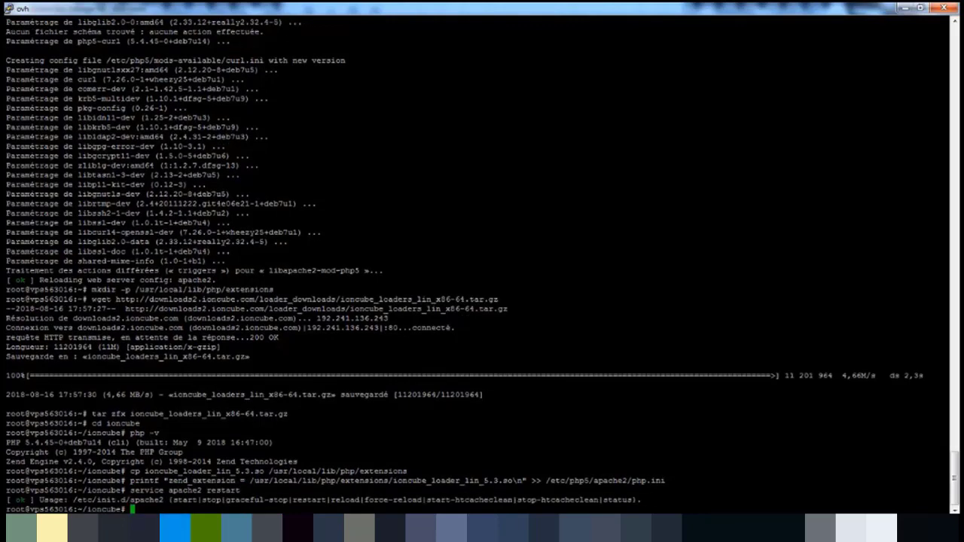
Step: Upload the local www folder into the server's /var/ directory with Envoyer
click(268, 528)
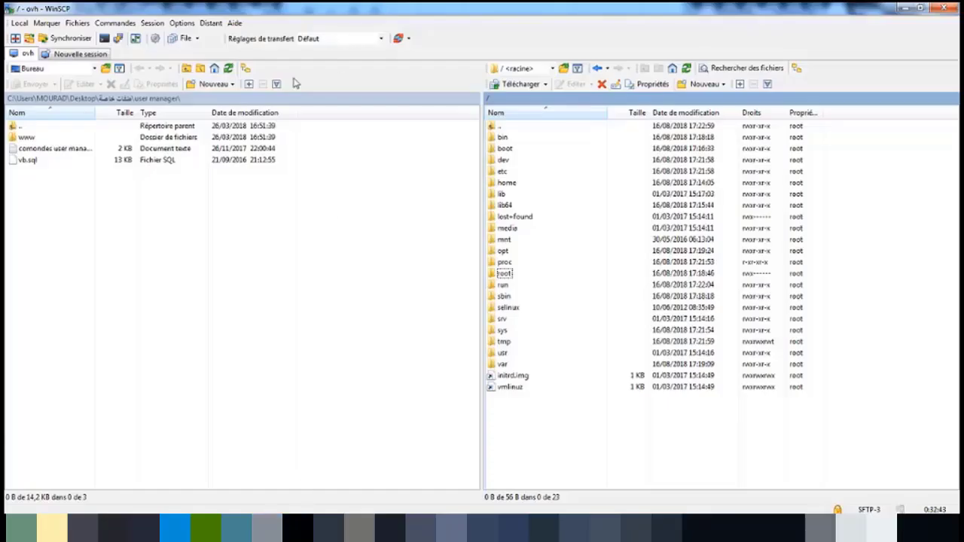
double_click(505, 365)
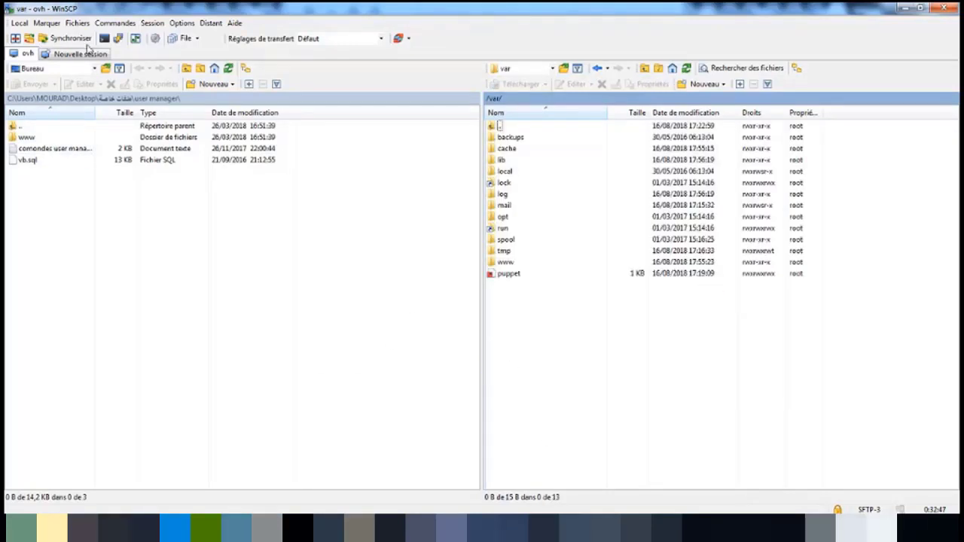
drag(28, 138, 73, 141)
right_click(73, 140)
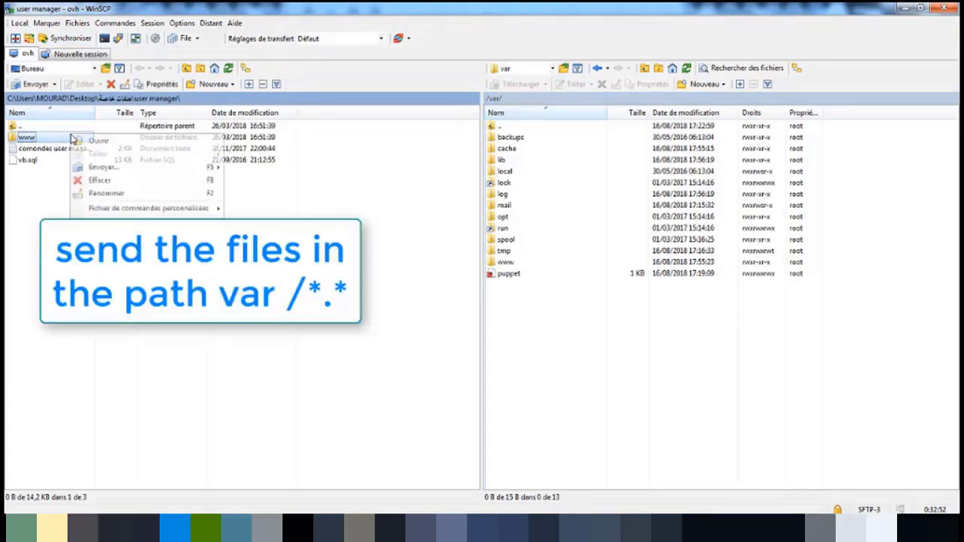
click(102, 167)
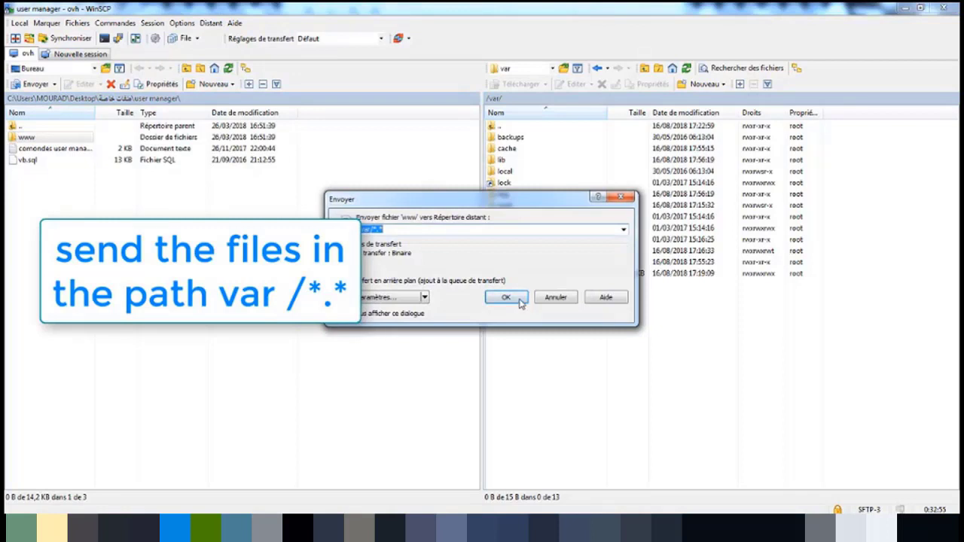
click(507, 297)
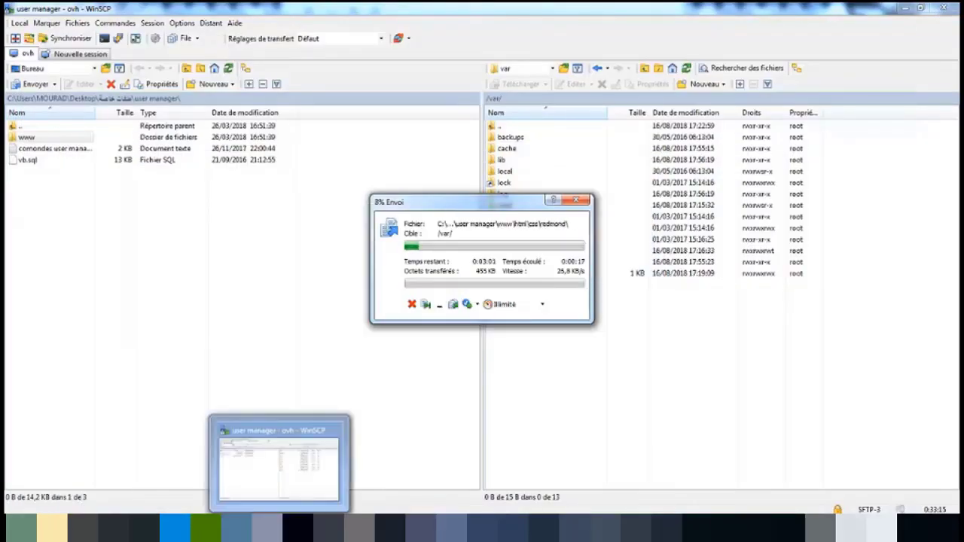
mouse_move(330, 528)
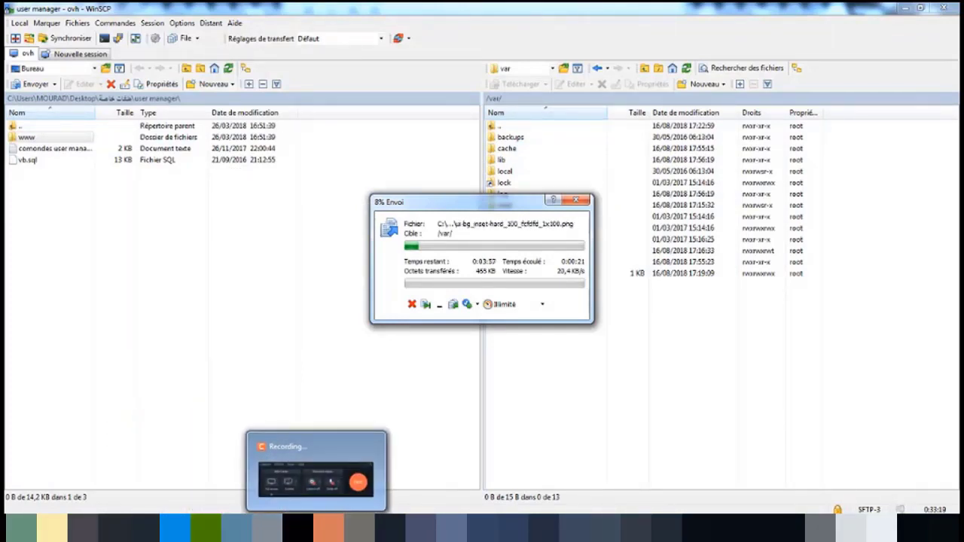
click(329, 528)
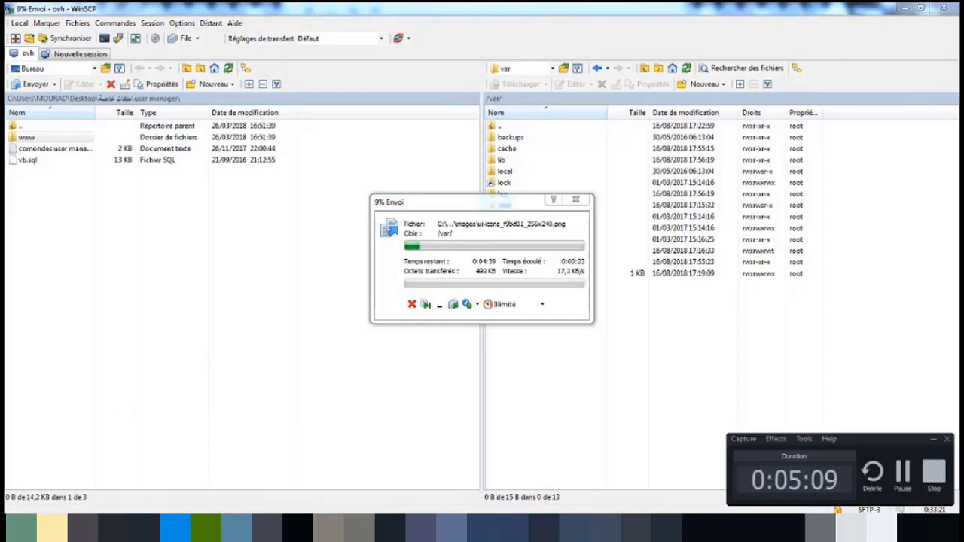
click(905, 481)
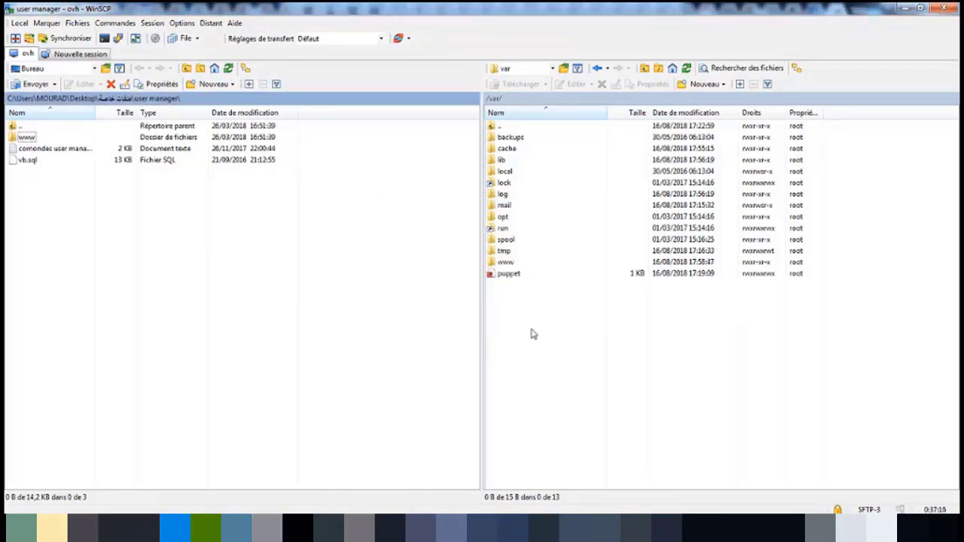
Step: Delete index.html from /var/www on the server and open the html folder
double_click(505, 263)
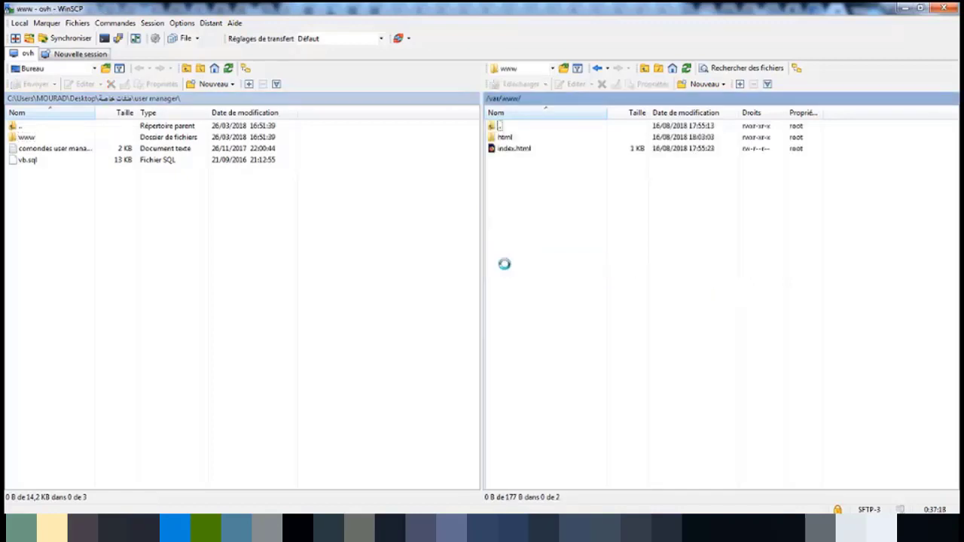
click(512, 151)
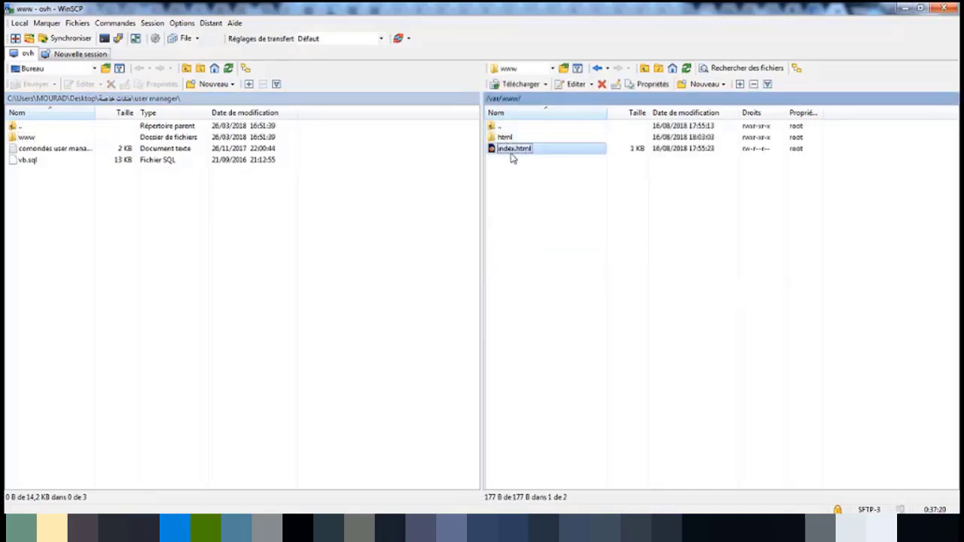
key(Delete)
key(Return)
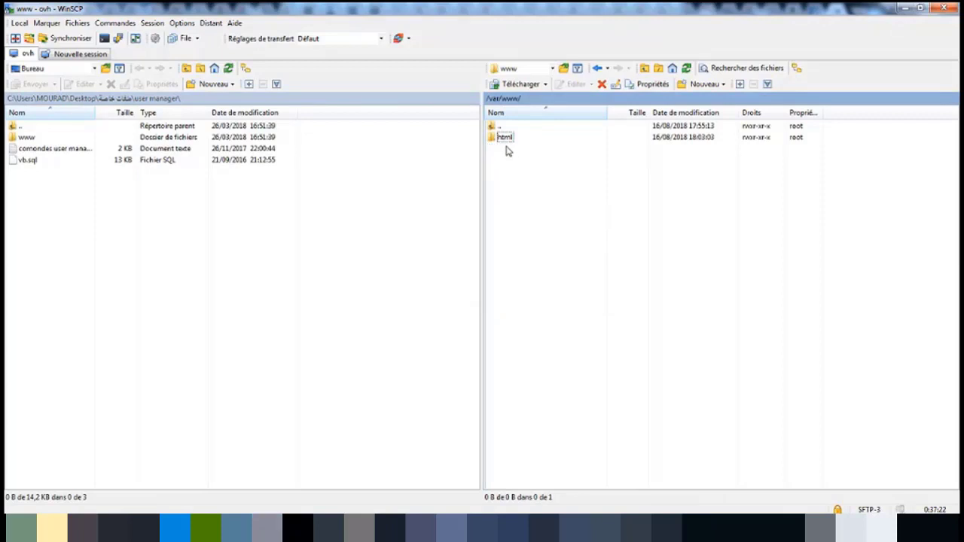
double_click(504, 138)
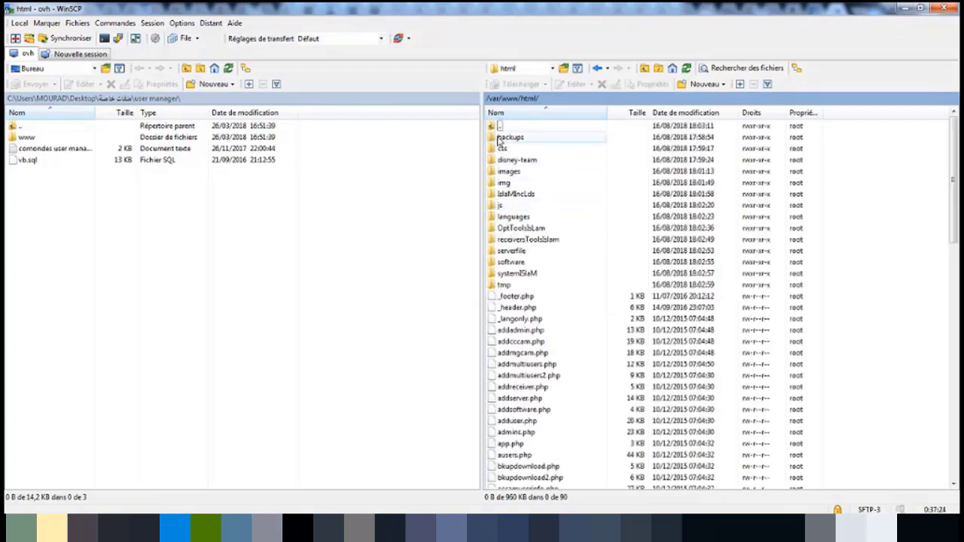
Step: Set octal permissions 777 on every file and folder in /var/www/html
click(519, 434)
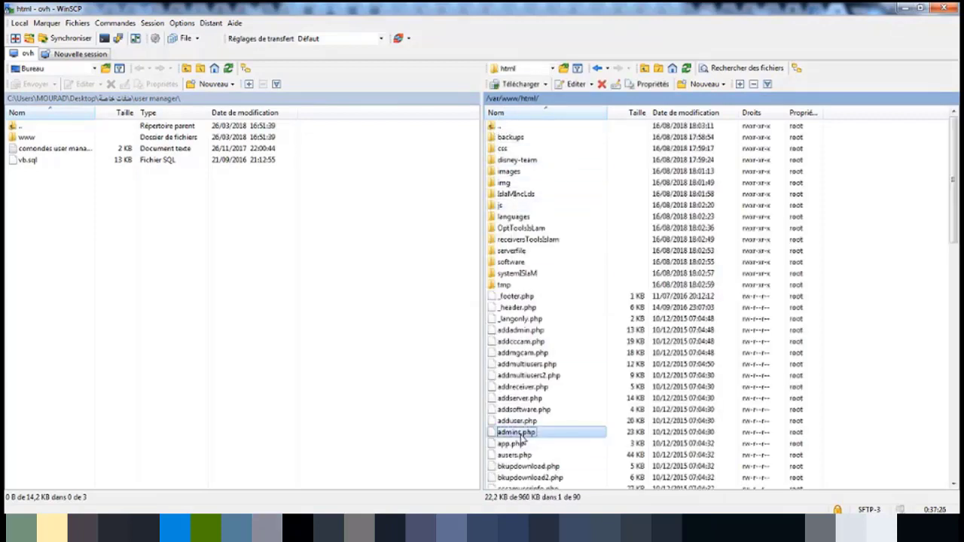
key(ctrl+a)
right_click(526, 393)
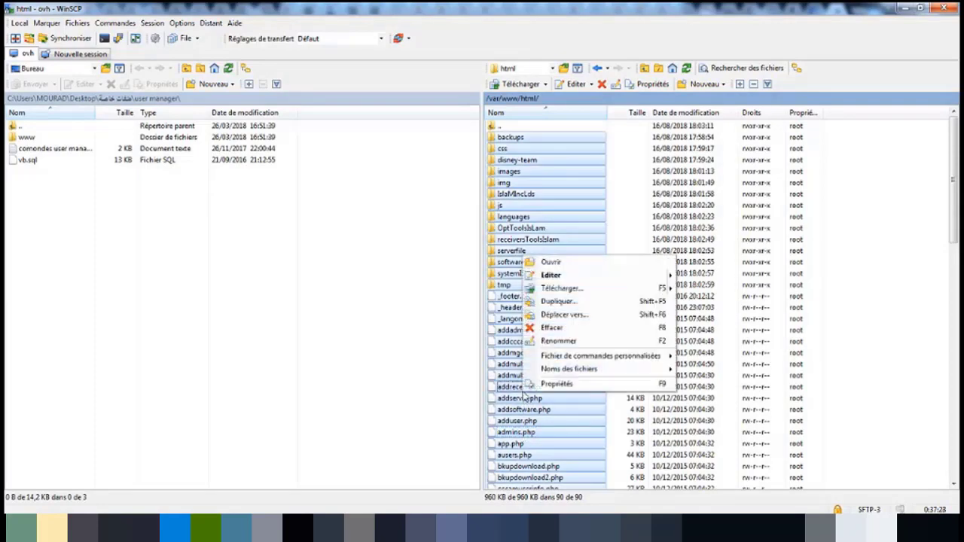
click(547, 386)
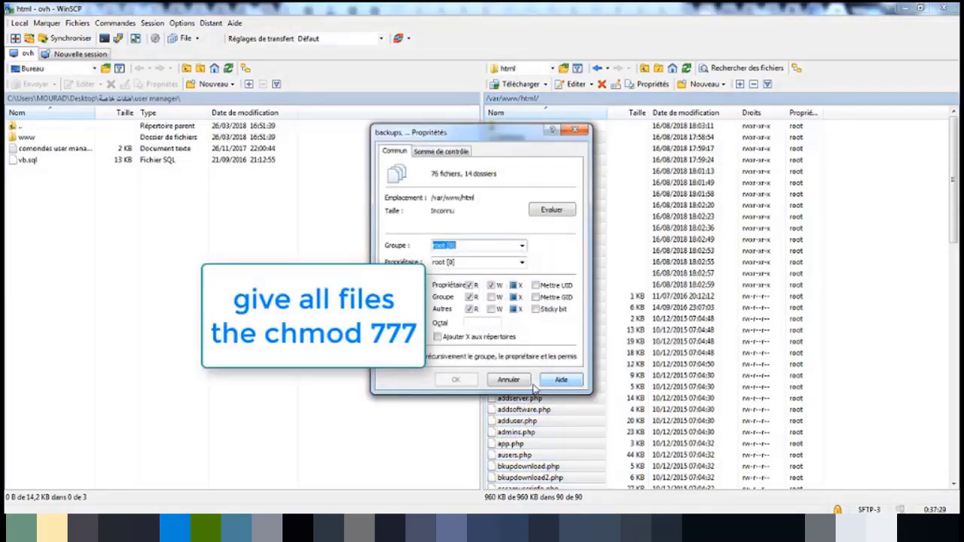
click(479, 323)
text(777)
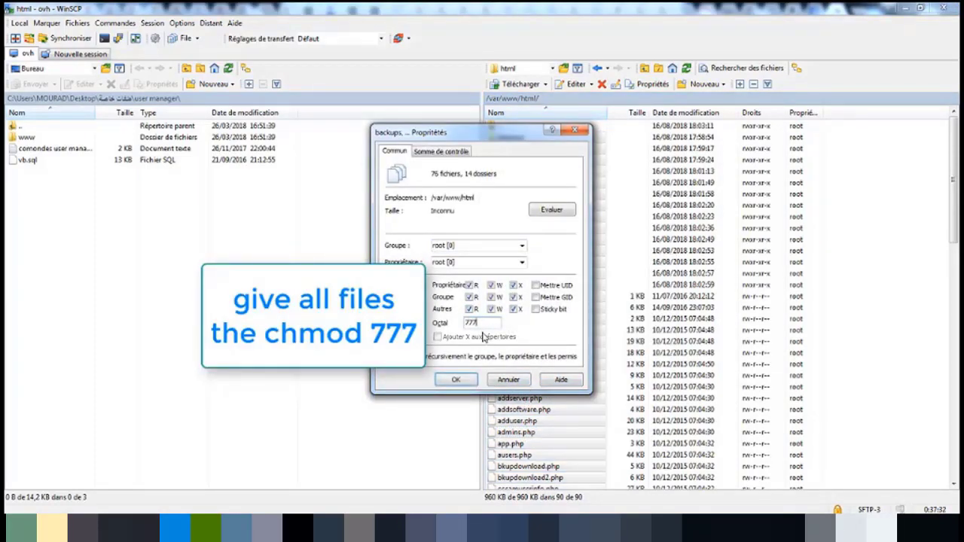
click(460, 381)
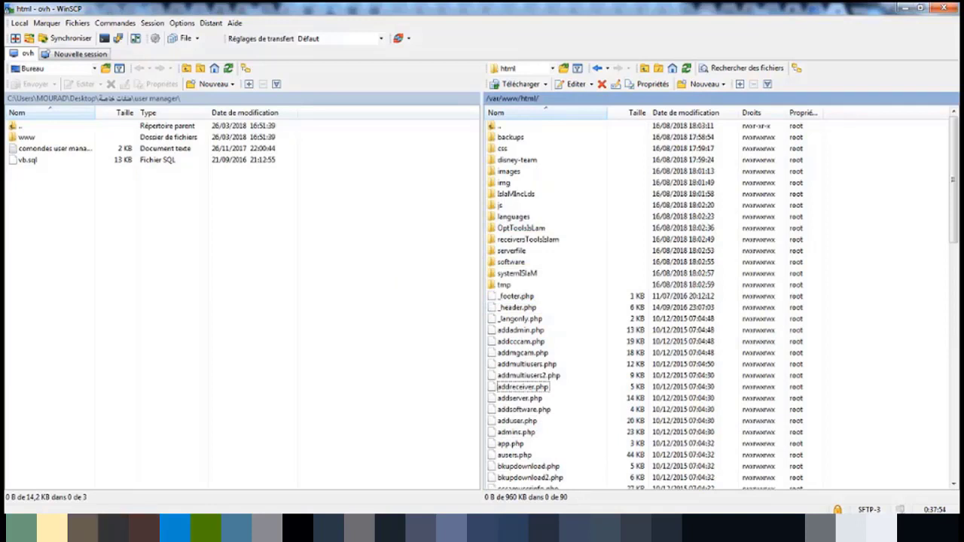
click(83, 527)
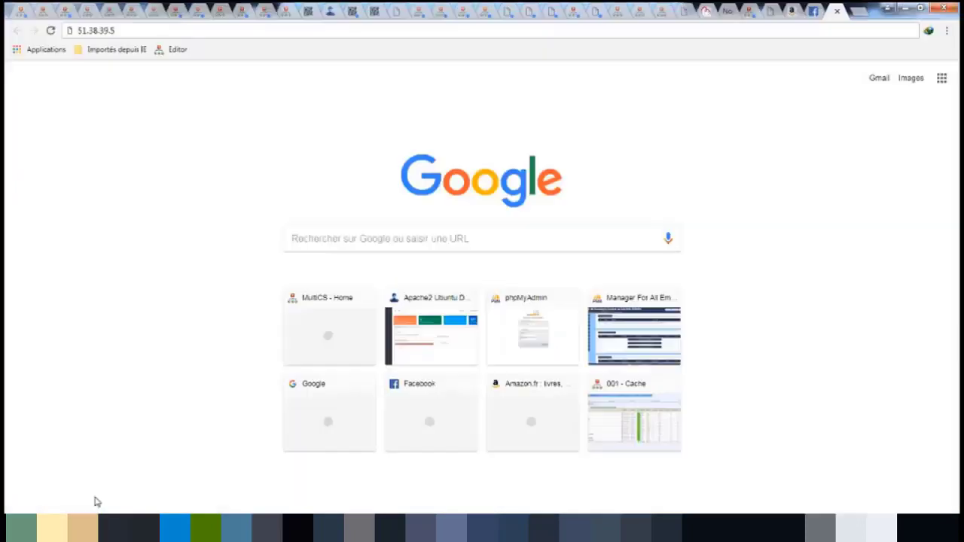
Step: Open 51.38.39.5/phpmyadmin and log in as user root with its password
click(150, 30)
click(158, 66)
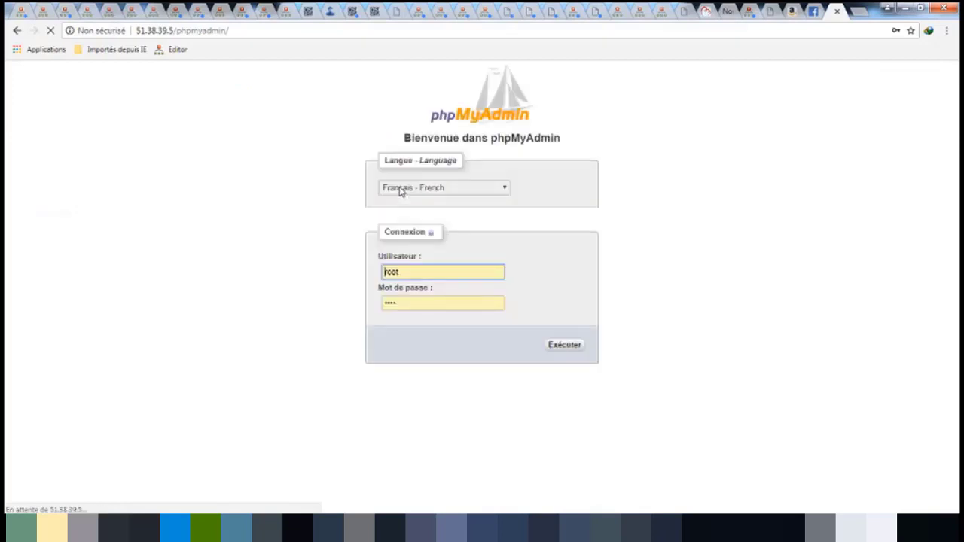
double_click(407, 273)
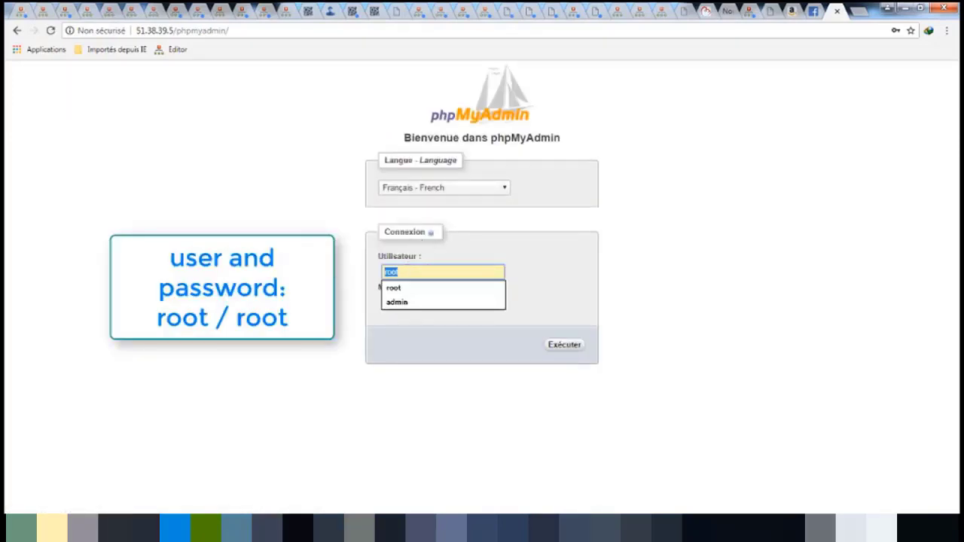
text(ro)
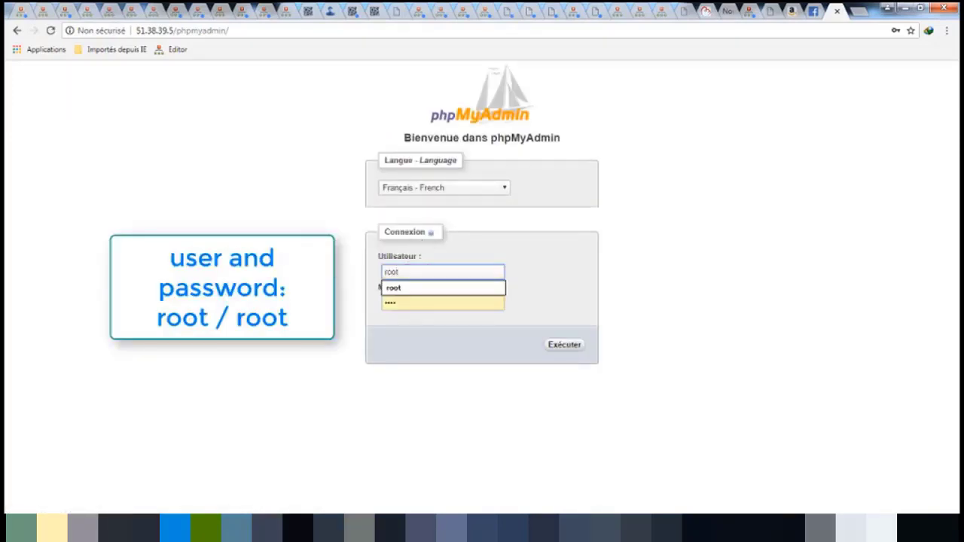
text(ot)
key(Tab)
text(roo)
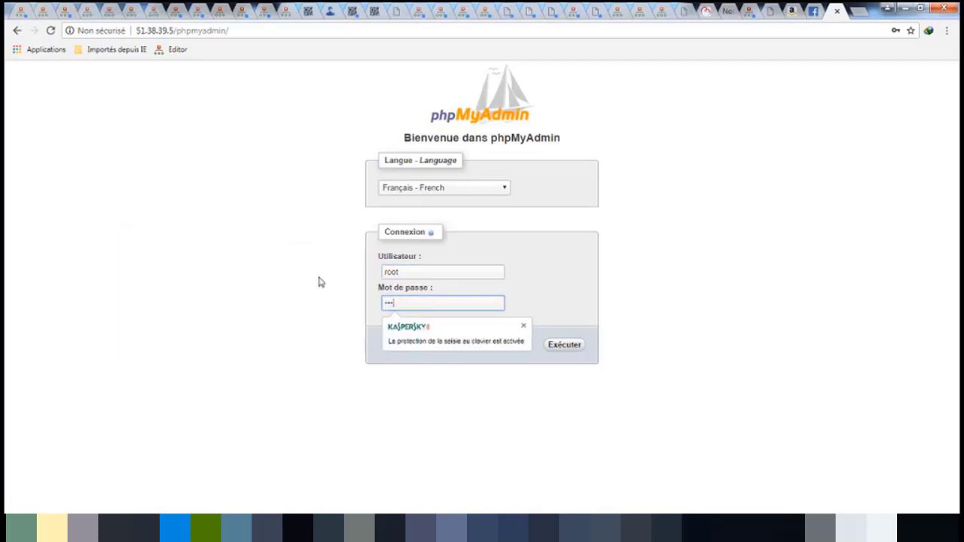
key(Return)
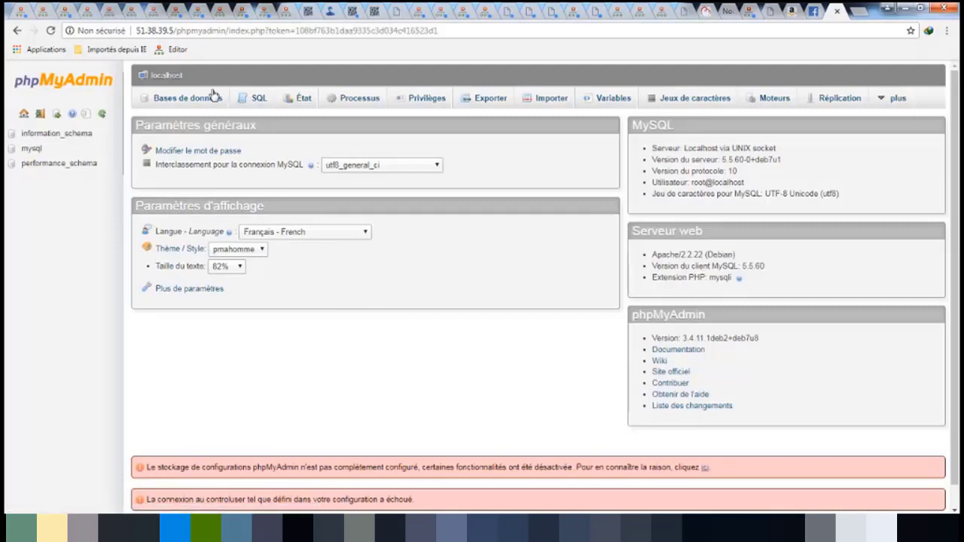
Step: Create a database named vb on the Bases de données tab and open it
click(193, 102)
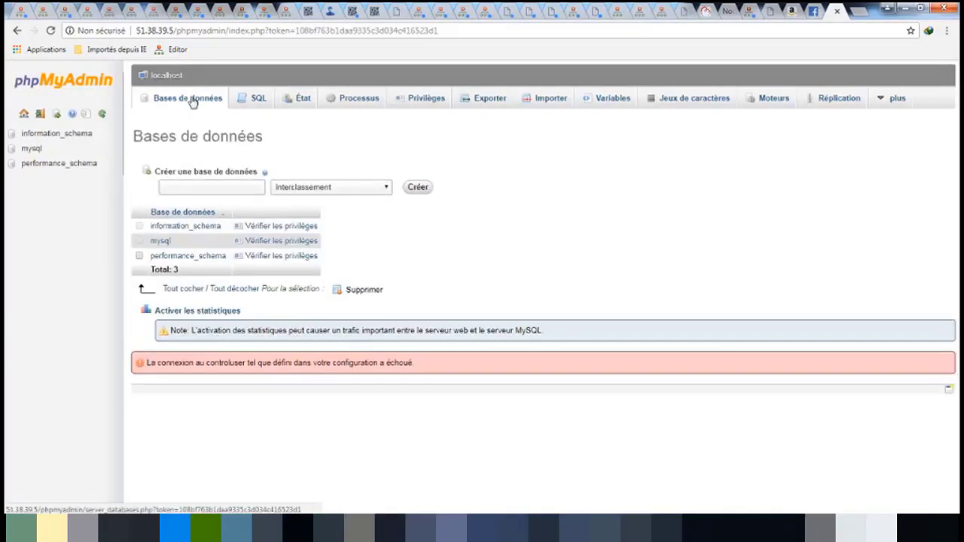
click(225, 185)
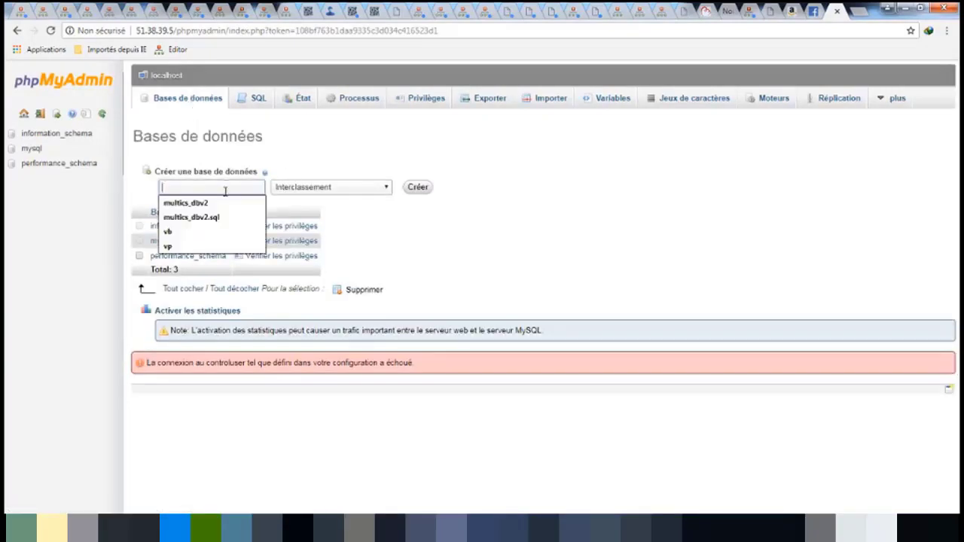
click(208, 236)
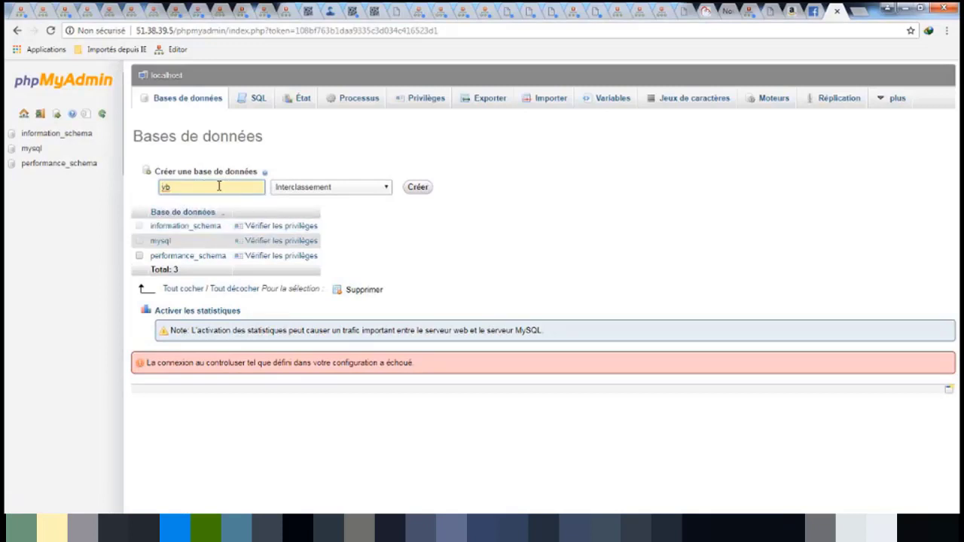
click(418, 187)
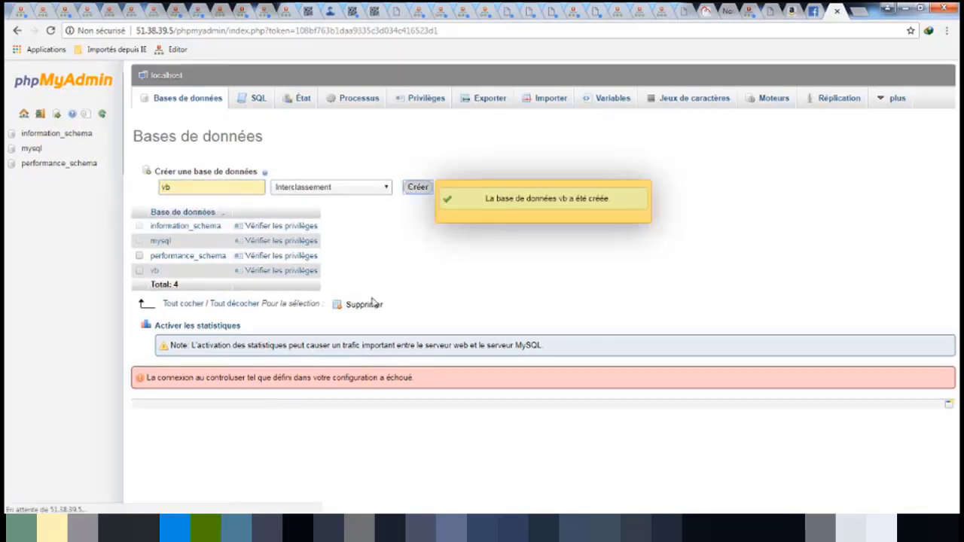
click(154, 273)
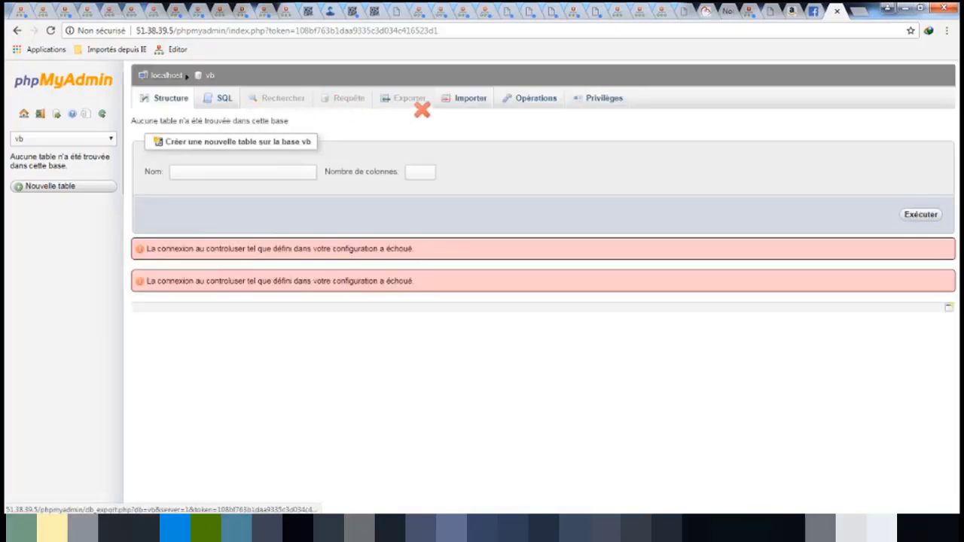
Step: Import vb.sql into the vb database using Importer and Exécuter
click(465, 103)
click(202, 221)
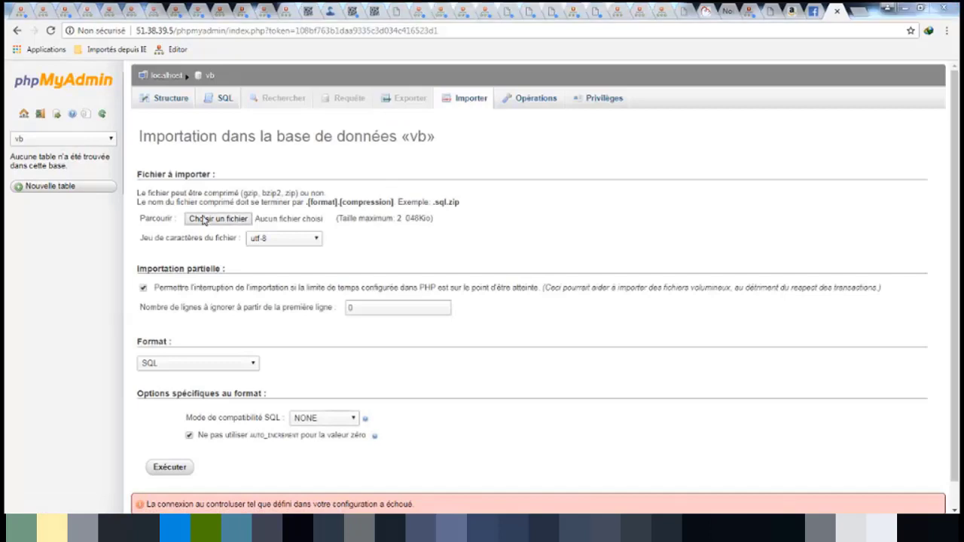
click(136, 110)
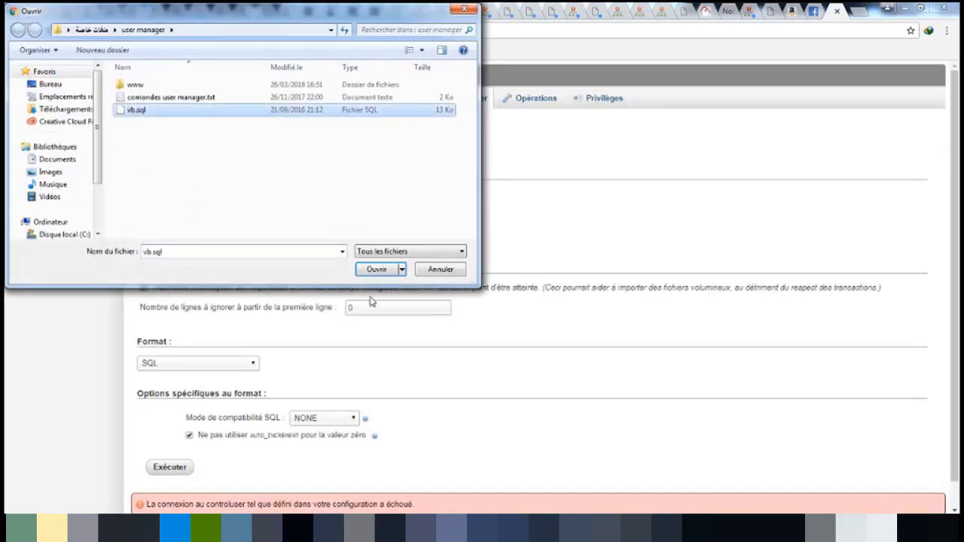
click(376, 270)
click(166, 467)
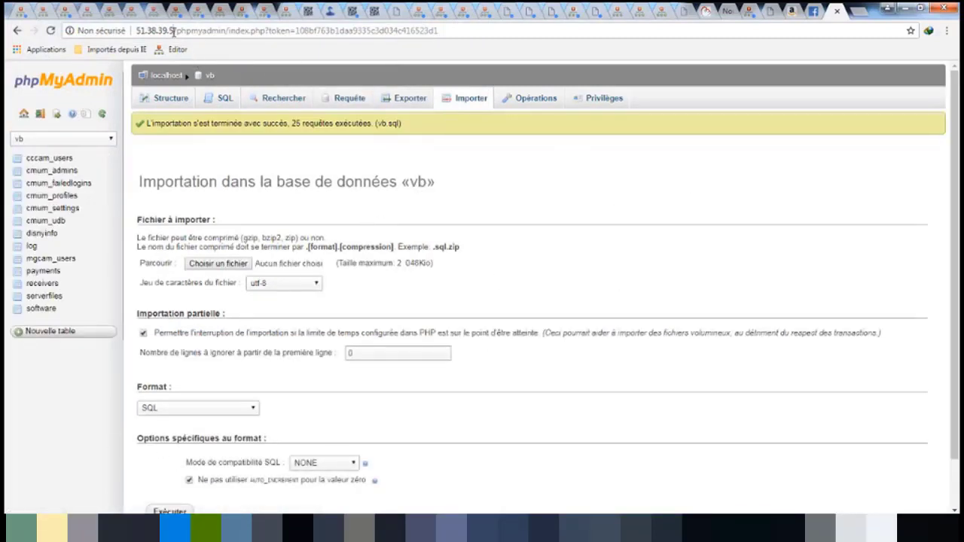
drag(172, 31, 137, 31)
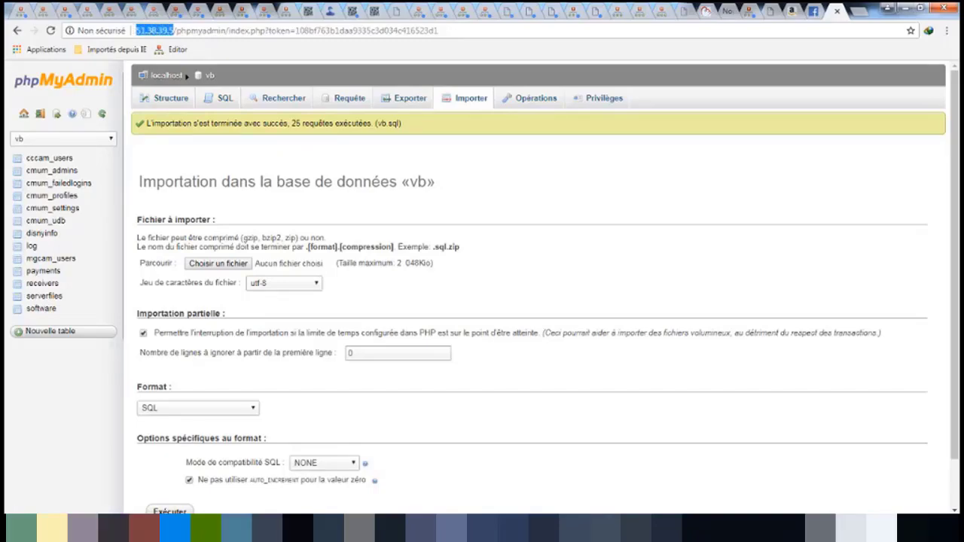
click(113, 528)
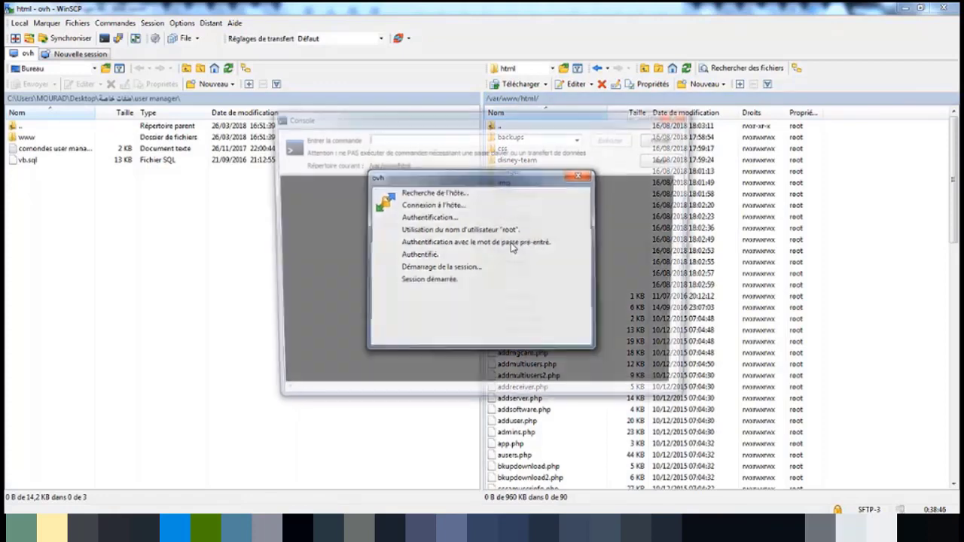
Step: Run 'service apache2 restart' from WinSCP's command console, then close the console
right_click(492, 138)
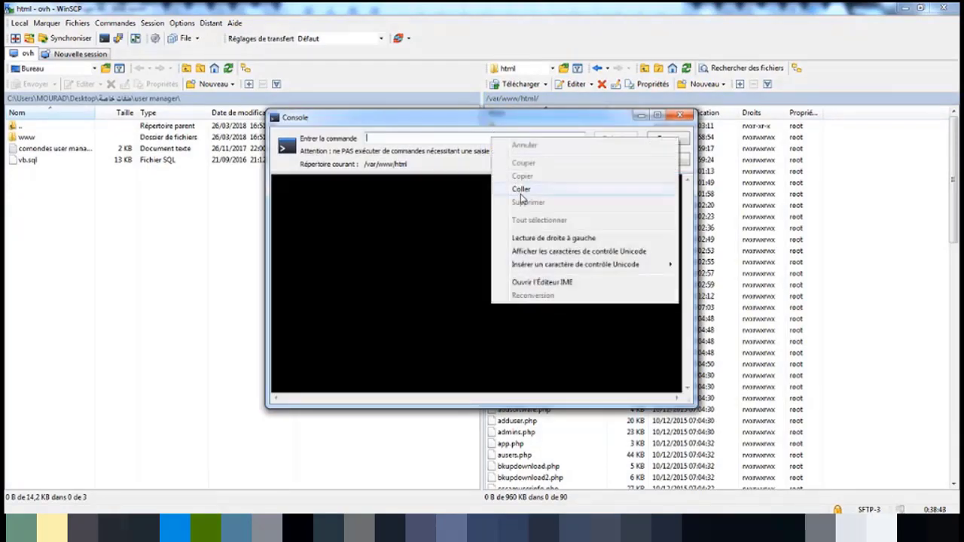
click(516, 185)
click(614, 141)
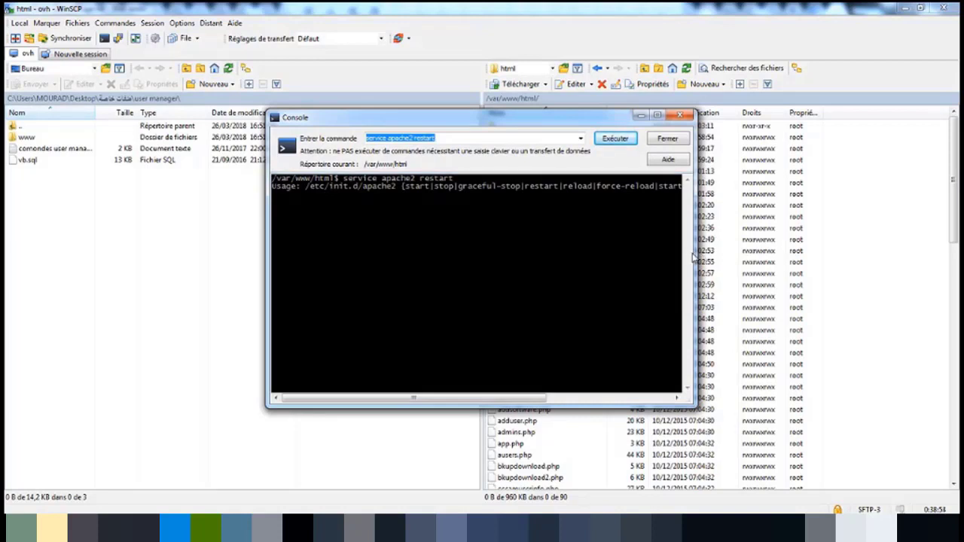
drag(692, 257, 850, 269)
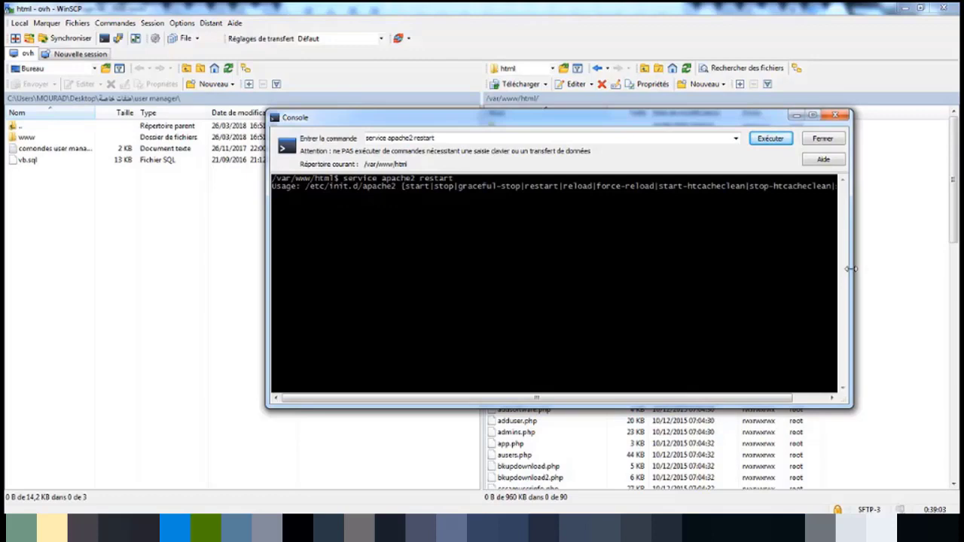
click(821, 139)
Step: Rerun 'service apache2 restart' in the PuTTY terminal from command history
click(298, 527)
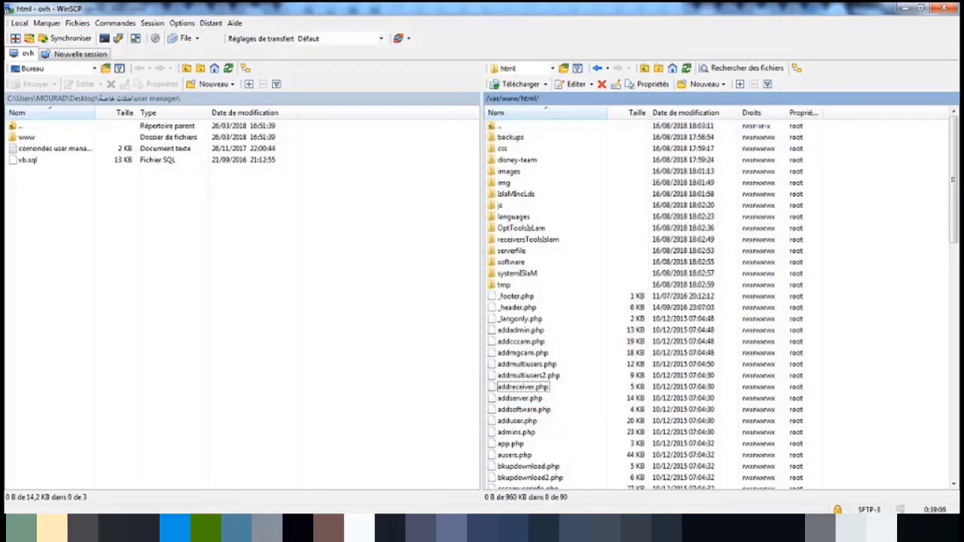
key(Up)
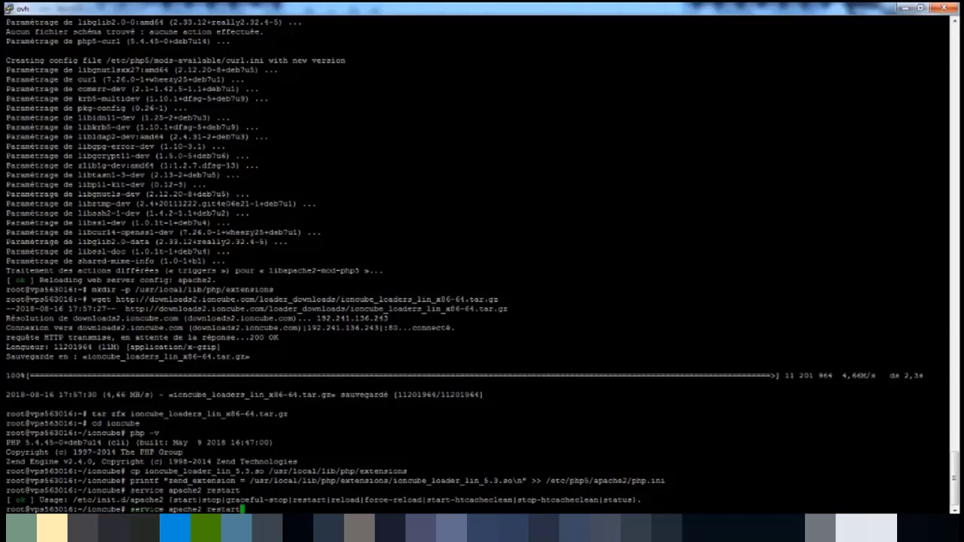
key(Return)
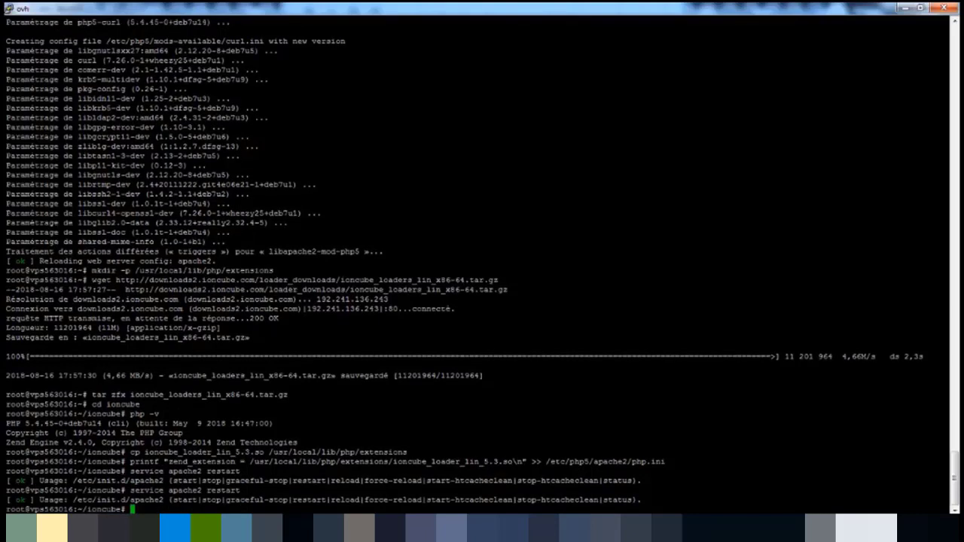
Step: Open 51.38.39.5 in a new Chrome tab and browse into its html/ folder
click(83, 527)
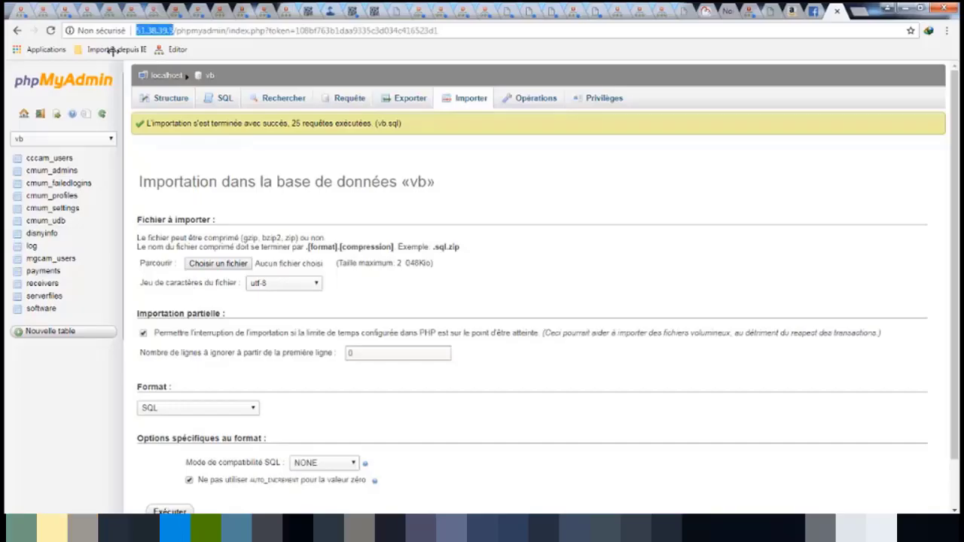
right_click(155, 30)
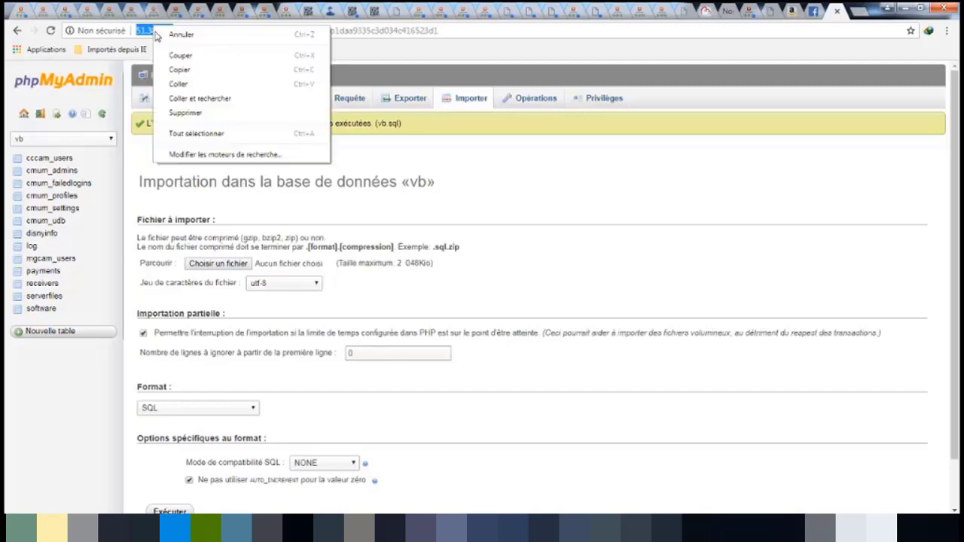
click(181, 68)
key(ctrl+t)
key(ctrl+v)
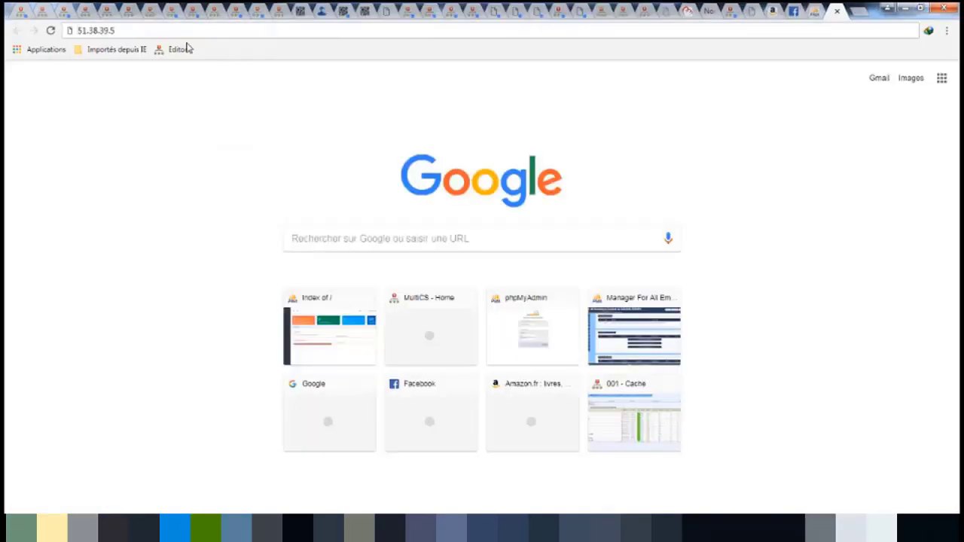
key(Return)
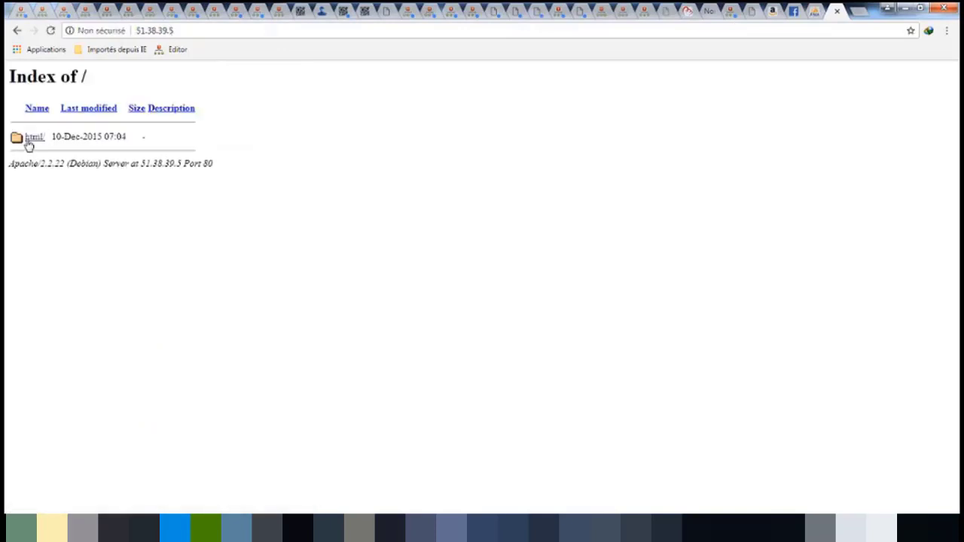
click(29, 145)
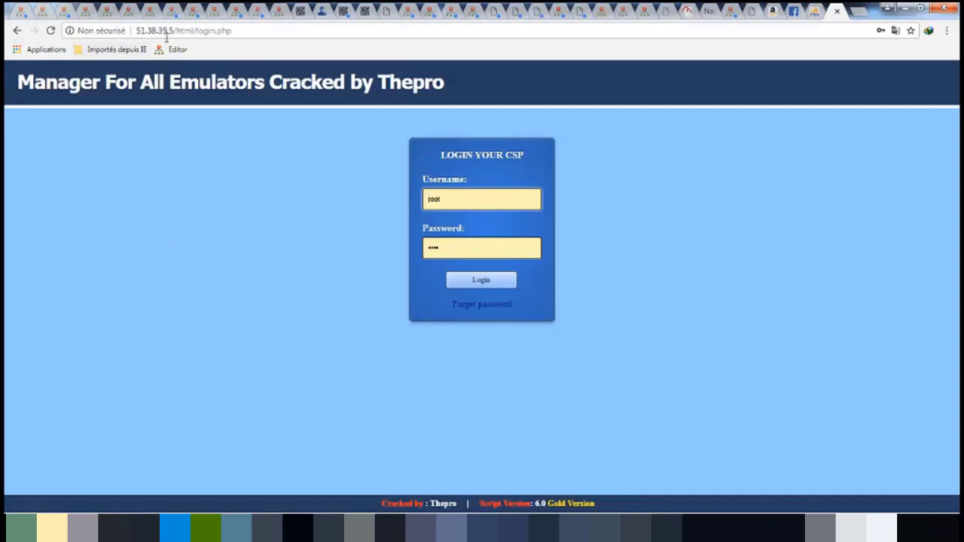
Step: Load the server IP's root address again in another fresh tab
drag(175, 30, 136, 31)
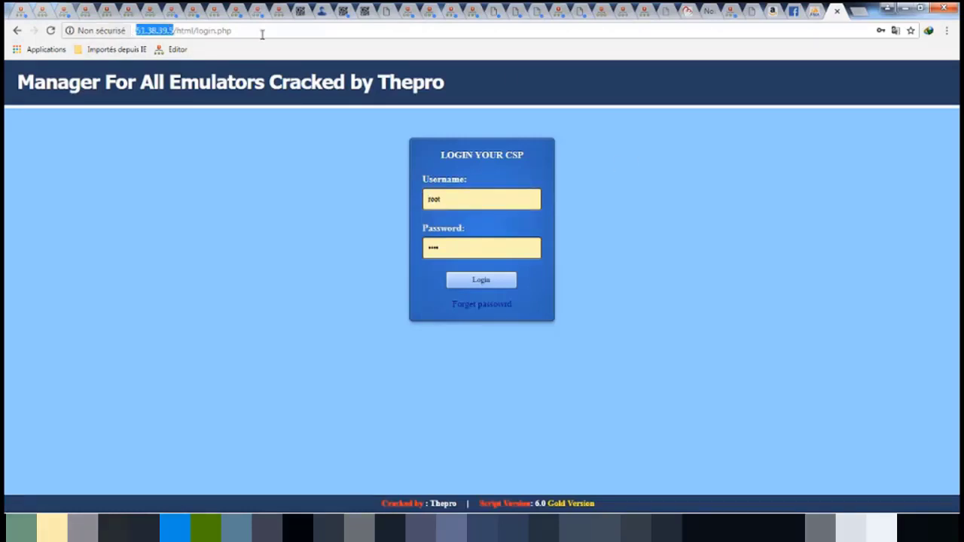
click(857, 10)
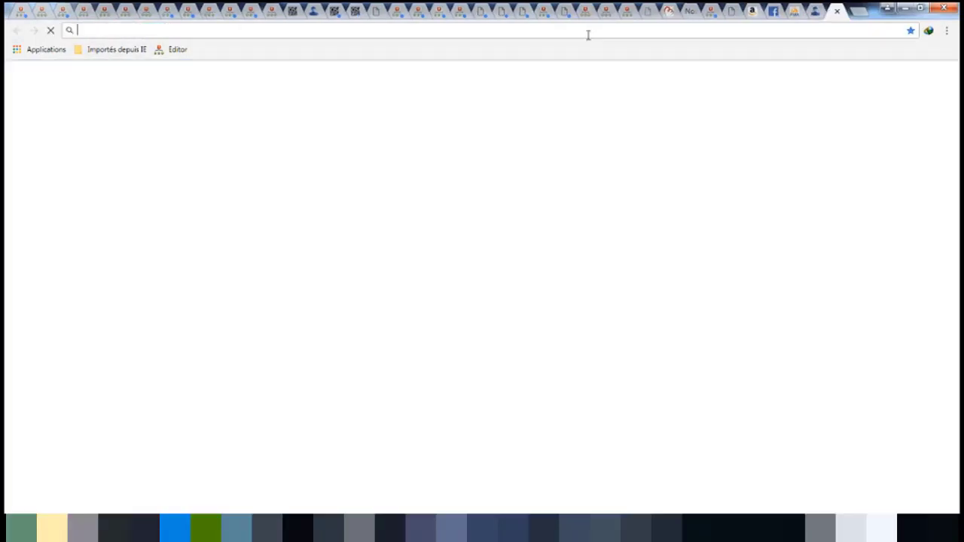
right_click(534, 30)
click(583, 104)
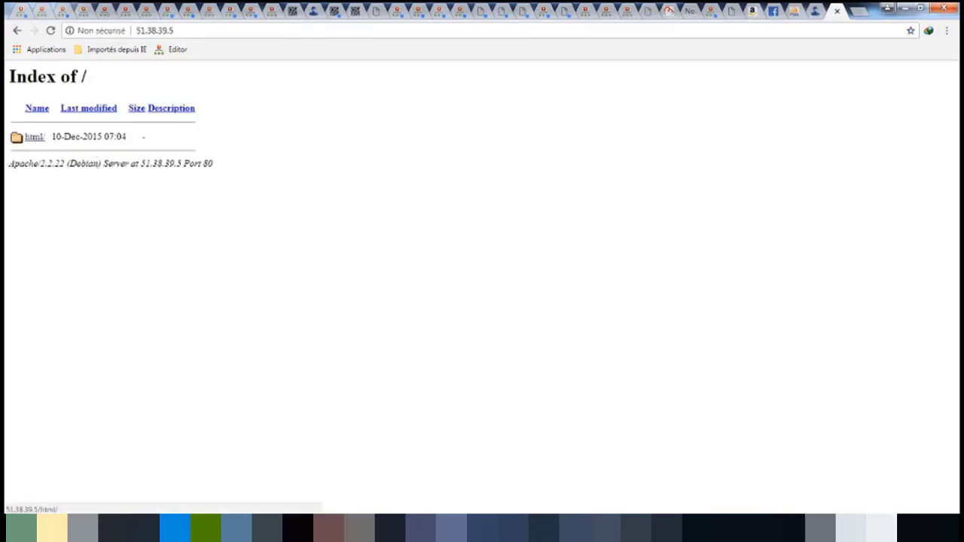
click(268, 527)
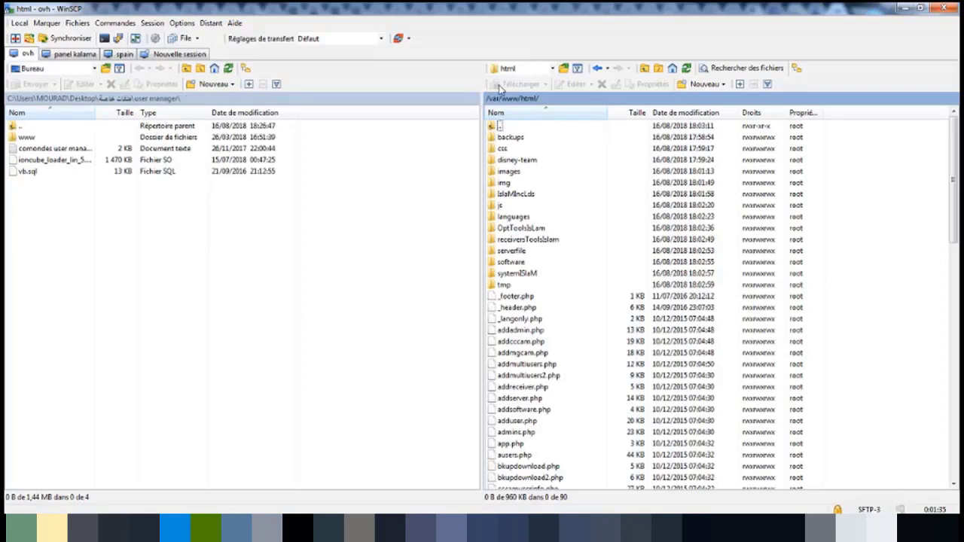
click(507, 182)
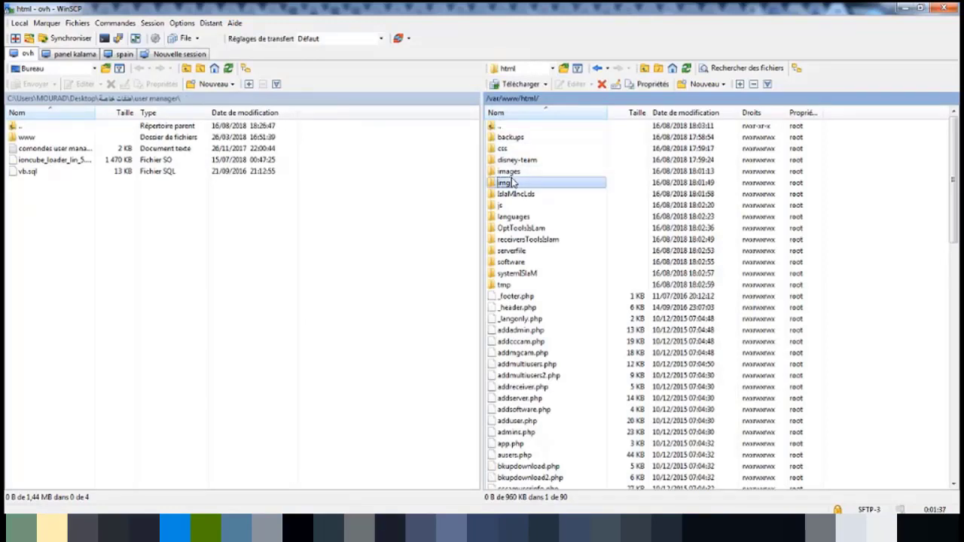
key(ctrl+a)
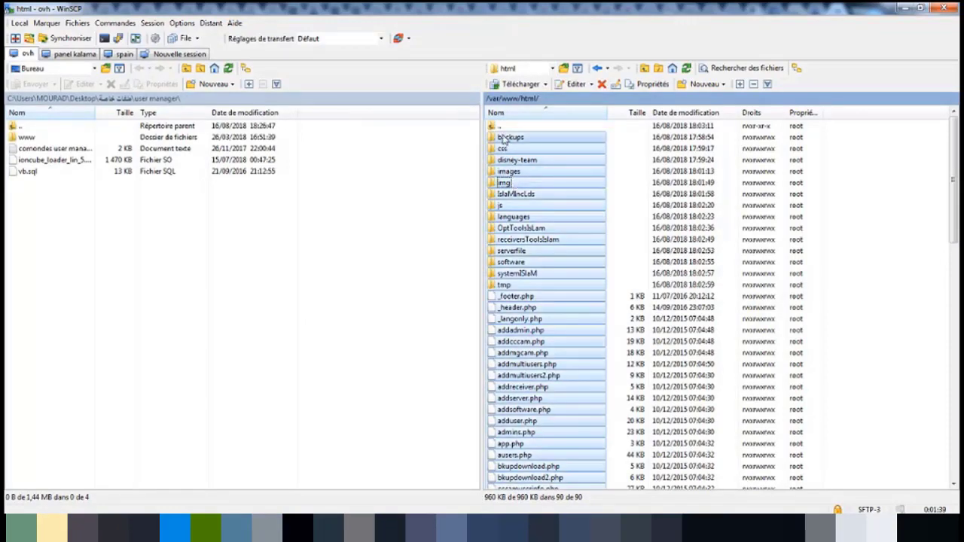
drag(504, 141, 501, 130)
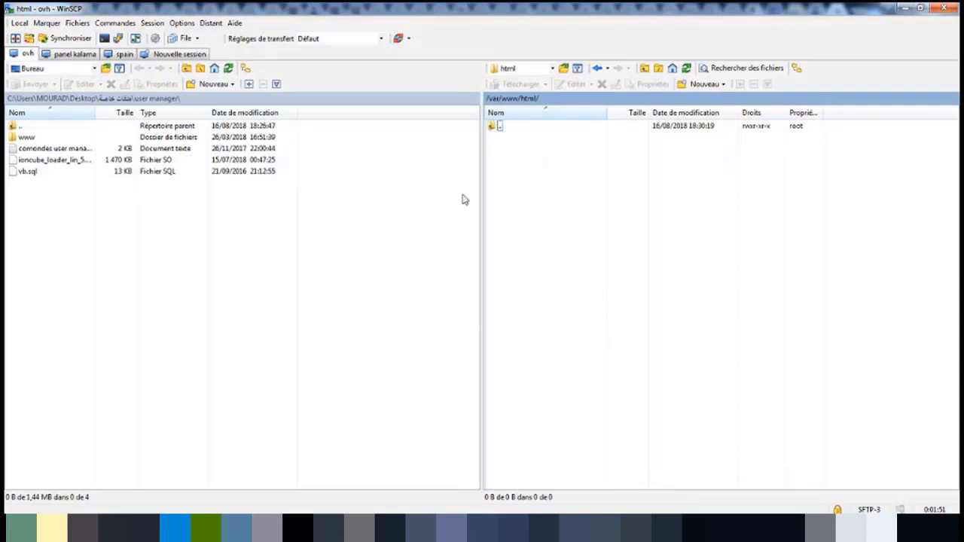
double_click(503, 127)
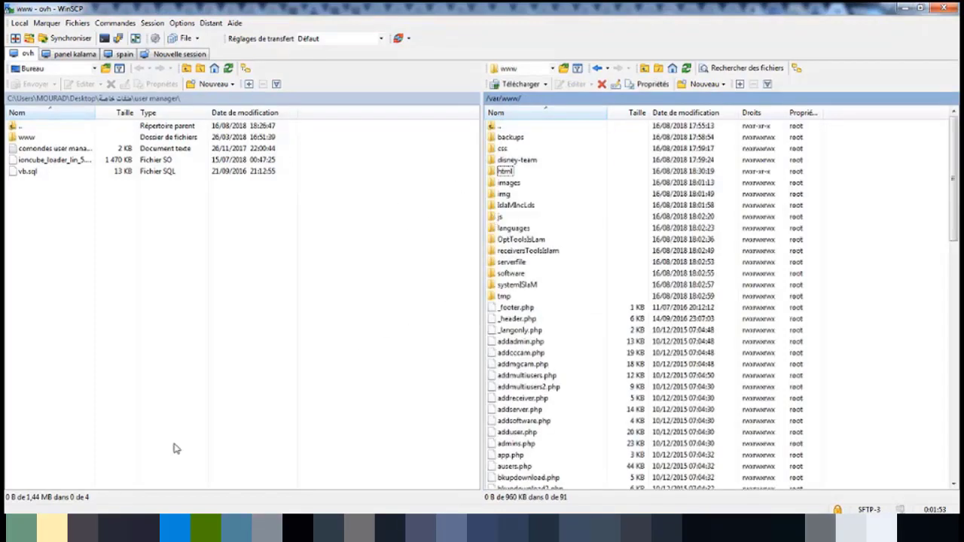
Step: Reload 51.38.39.5 in Chrome and log in with the prefilled credentials
click(83, 527)
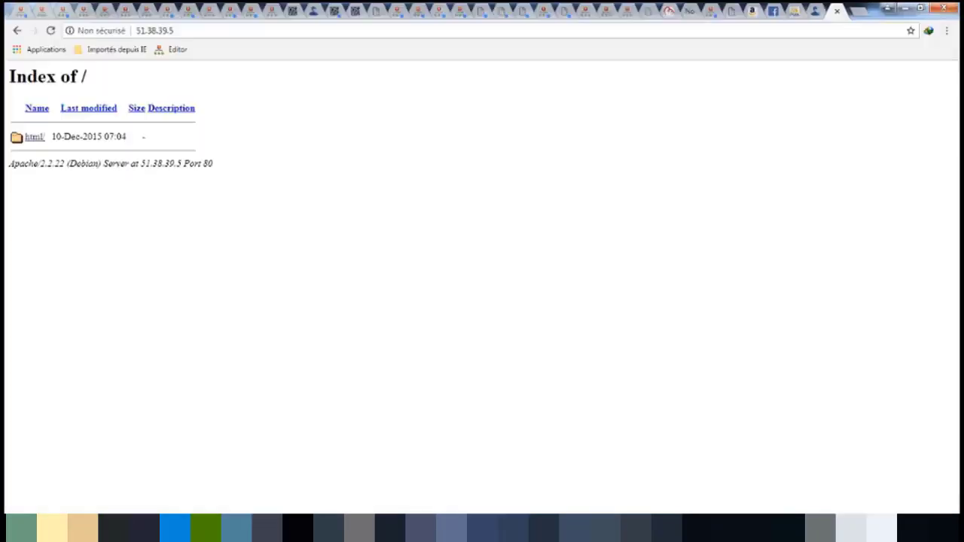
click(156, 30)
key(Return)
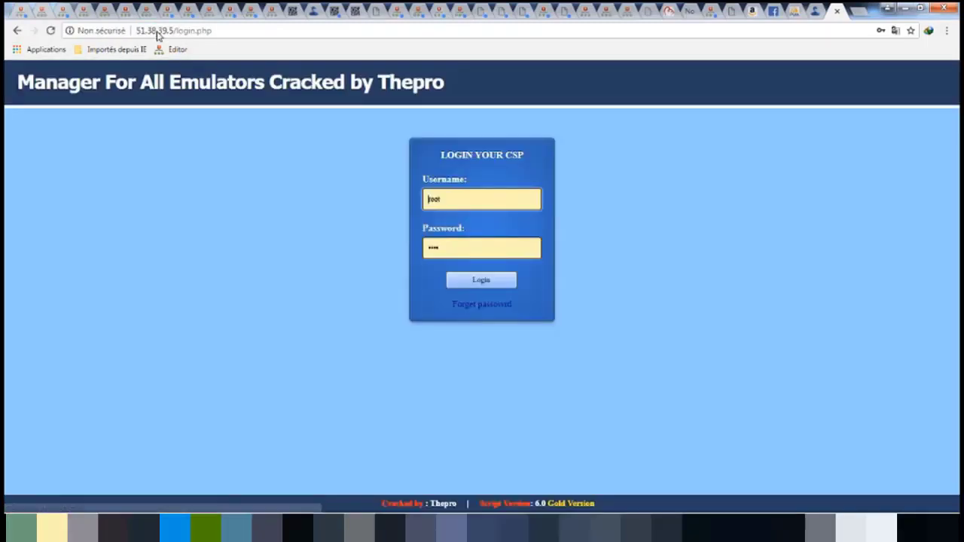
click(479, 281)
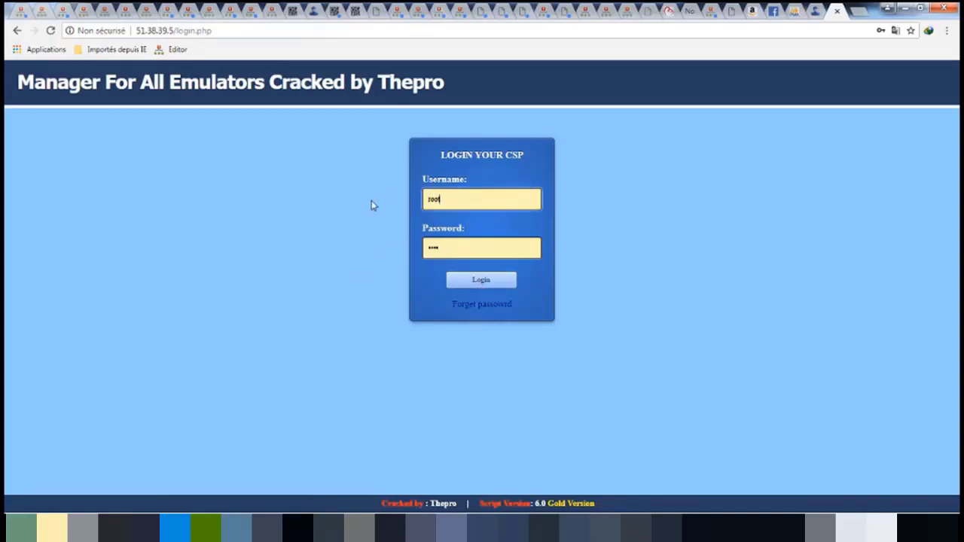
Step: Log in to the panel with username admin and its password
text(admi)
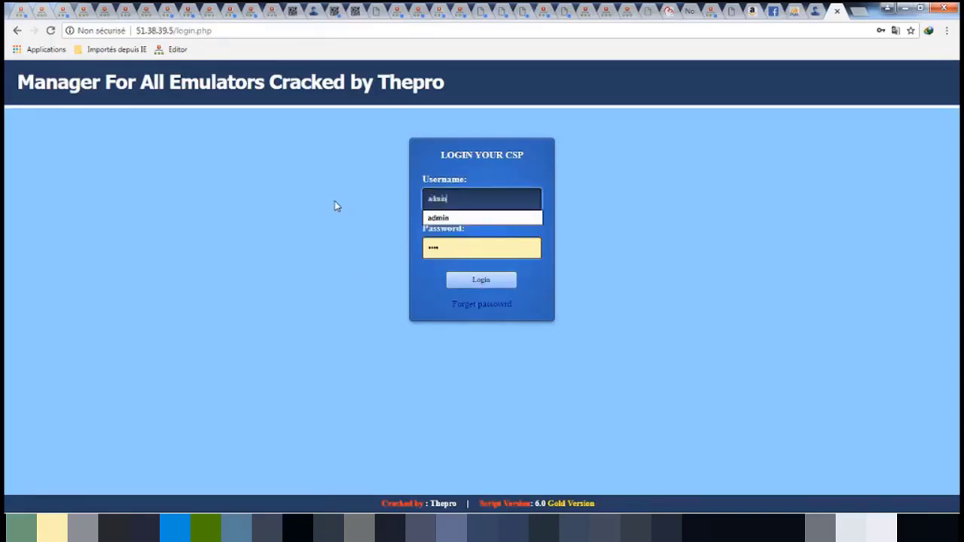
text(n)
key(Tab)
text(a)
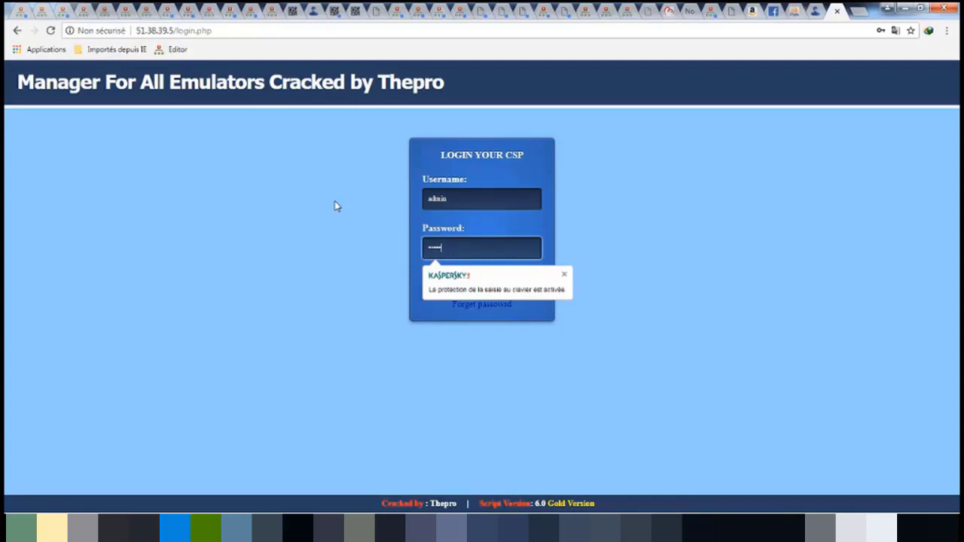
text(dmin)
key(Return)
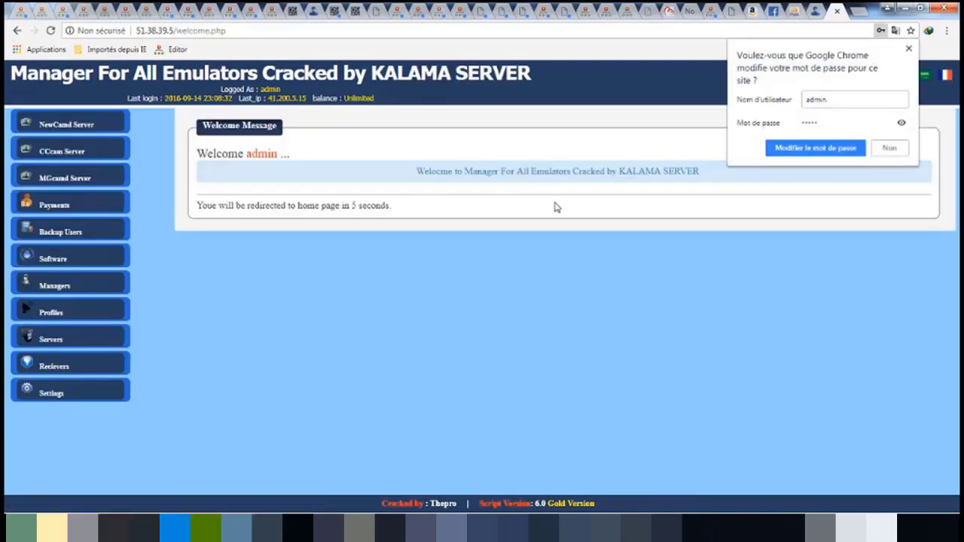
Step: Decline the browser's password update and show the empty NewCamd Server users list
click(901, 125)
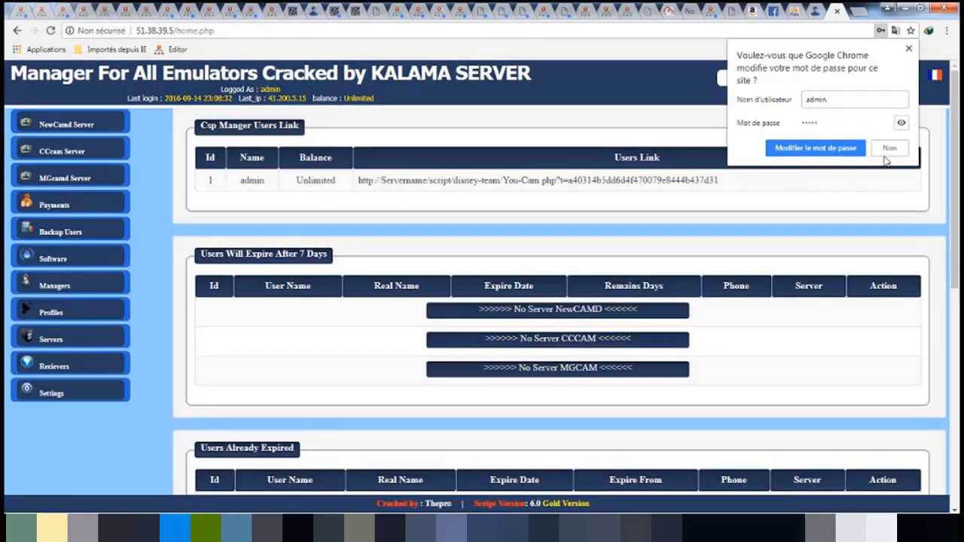
click(890, 149)
scroll(418, 301, down, 3)
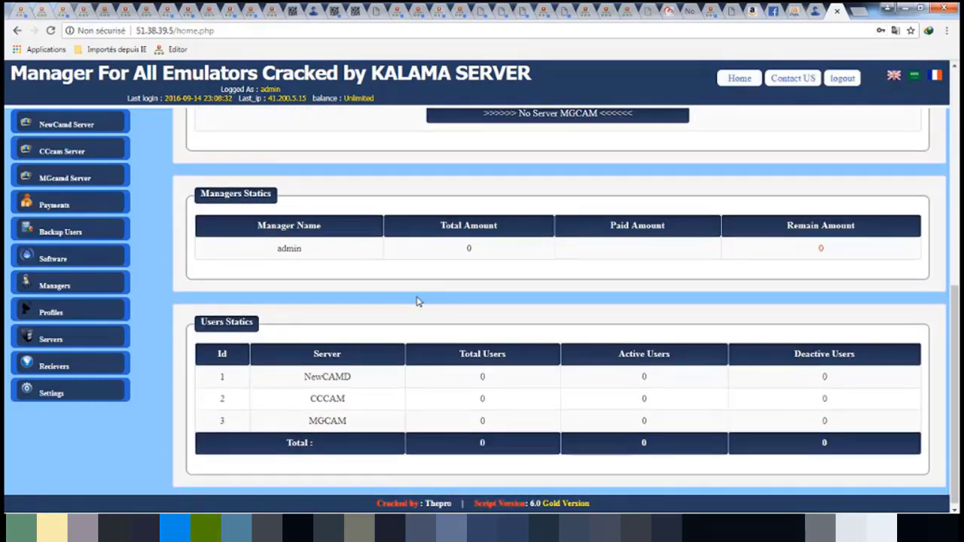
scroll(419, 302, up, 4)
scroll(419, 301, up, 1)
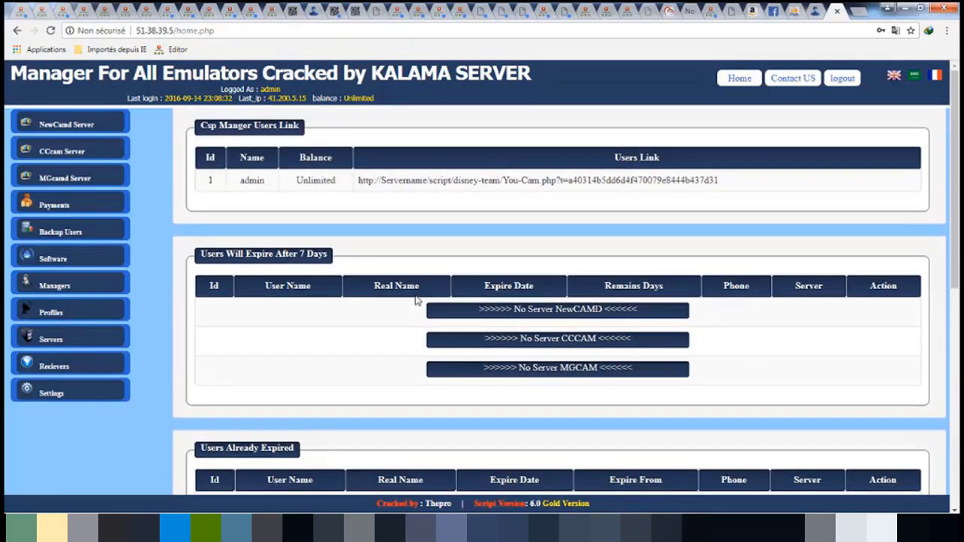
click(54, 129)
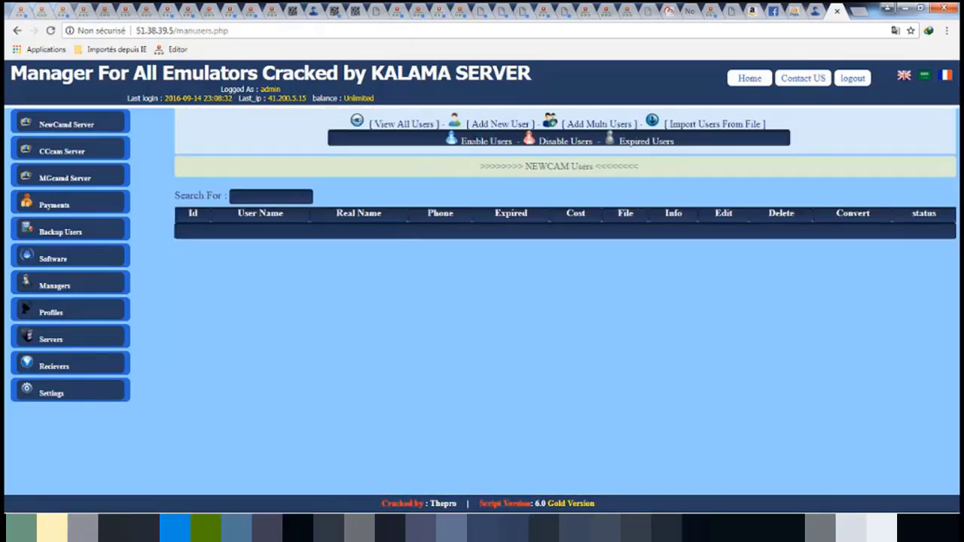
Step: Open the NewCAM add-user form, then check the CCcam form's Duration and Reciever Type options
click(512, 126)
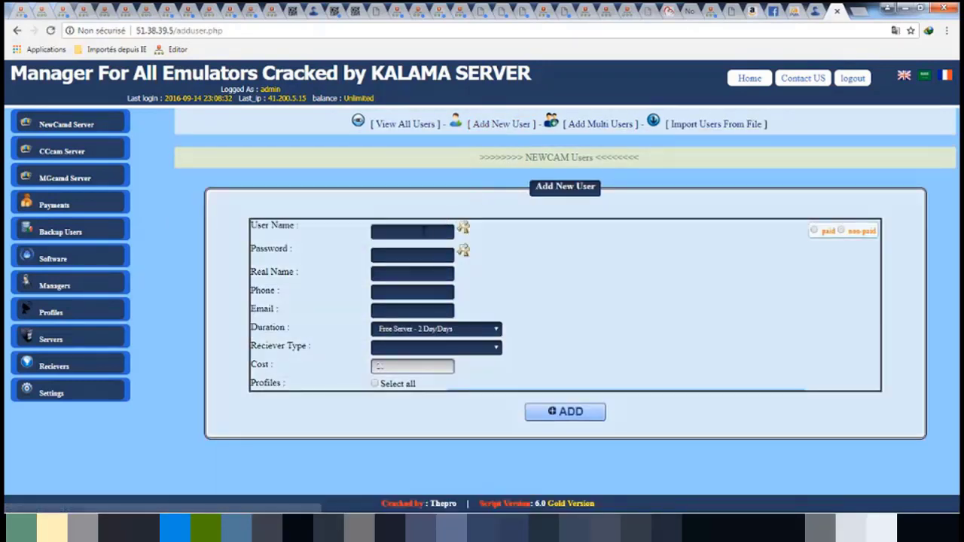
click(76, 153)
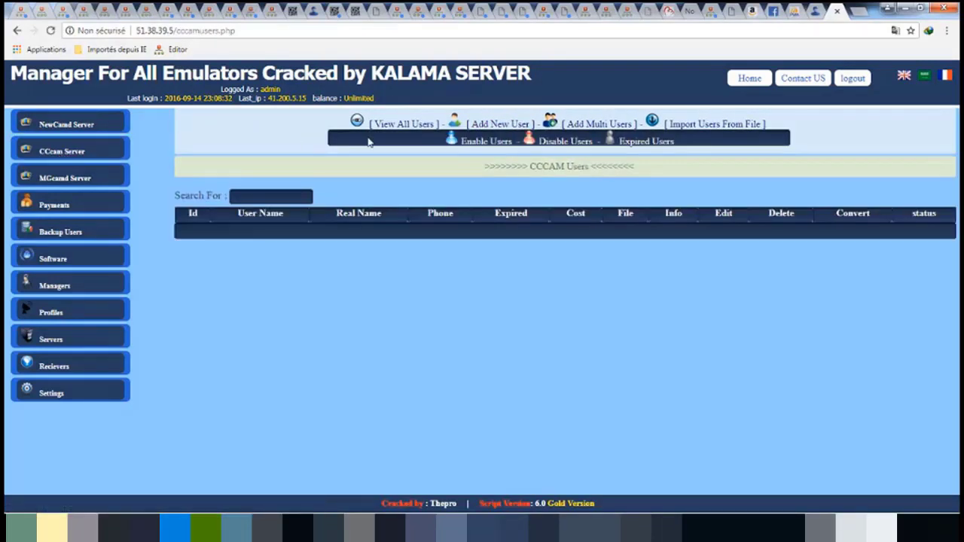
click(490, 125)
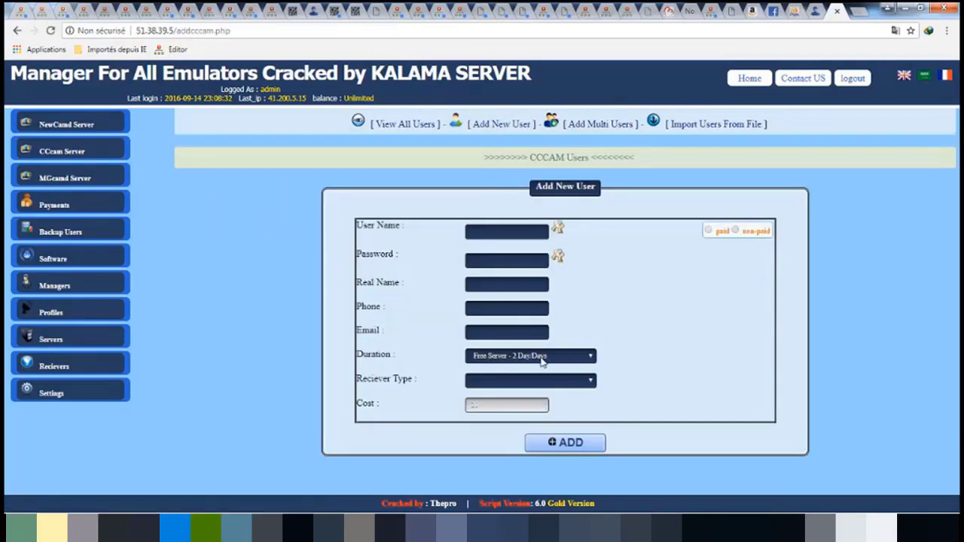
click(542, 358)
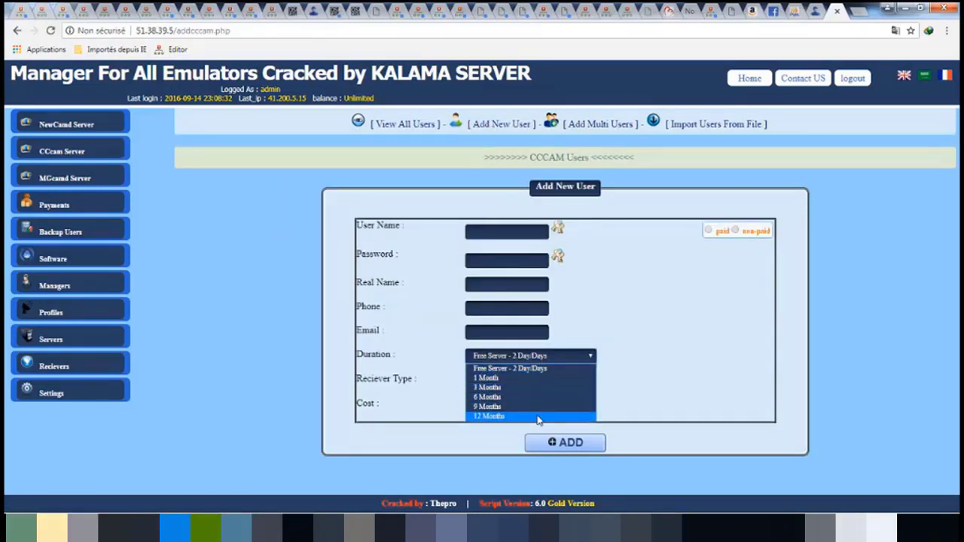
click(639, 360)
click(587, 383)
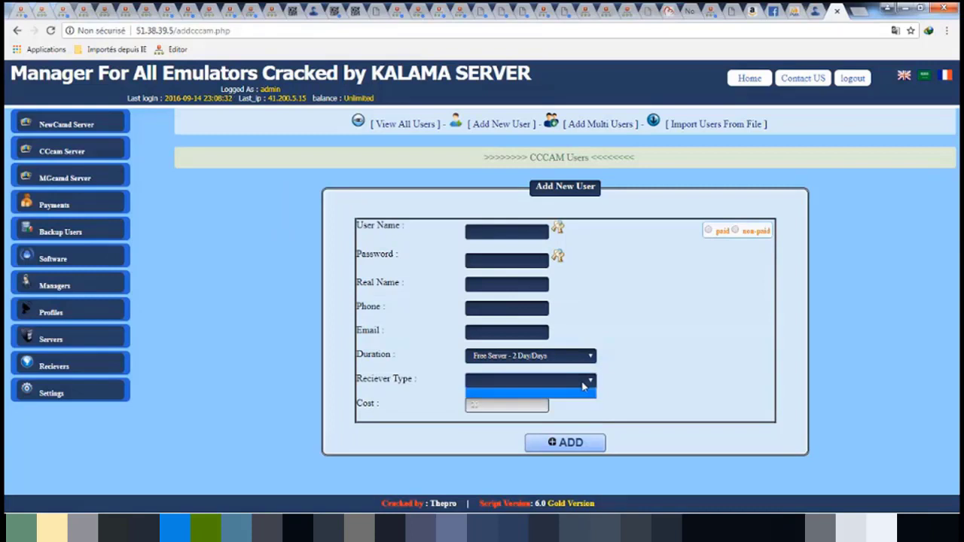
click(587, 383)
Step: Check the MGcam add-user form's Duration options unchanged, then go to Payments
click(75, 181)
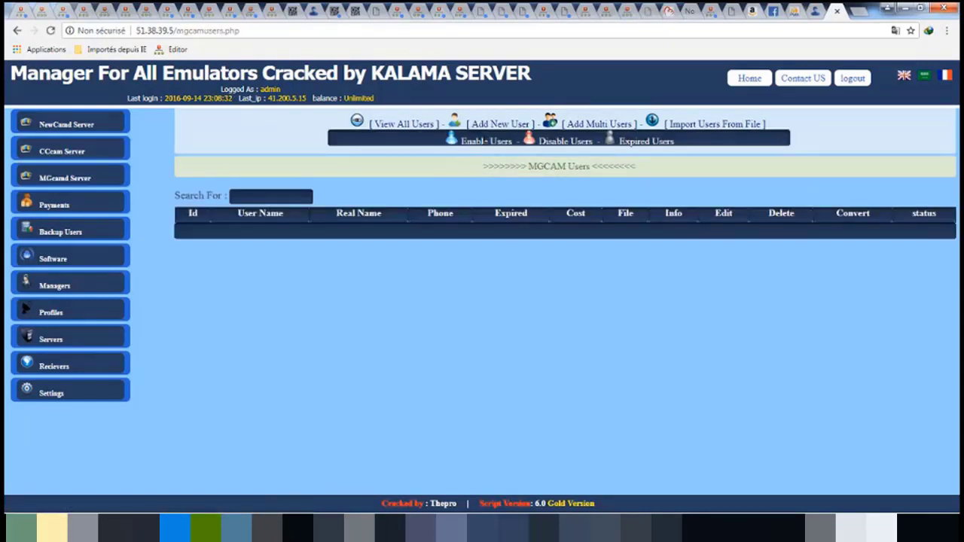
click(499, 123)
click(550, 360)
click(555, 368)
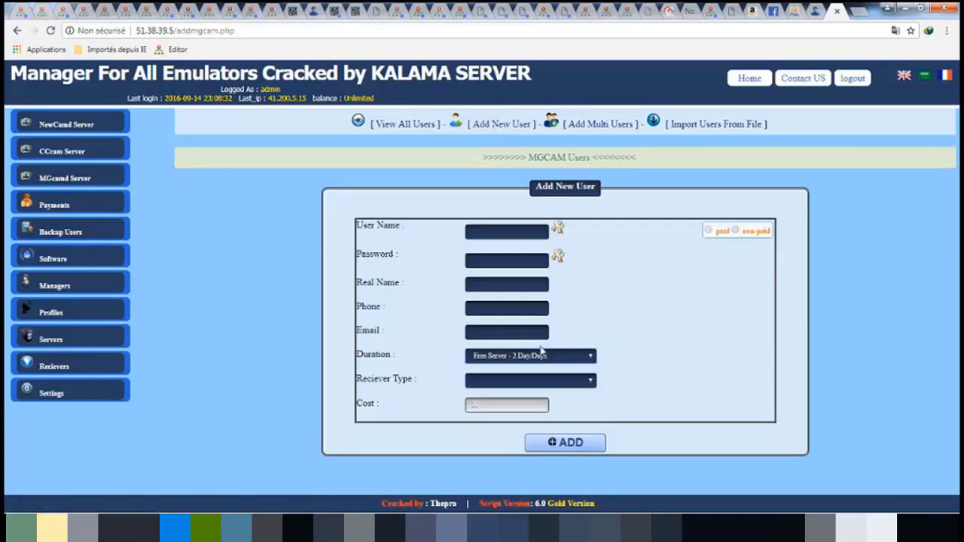
click(51, 211)
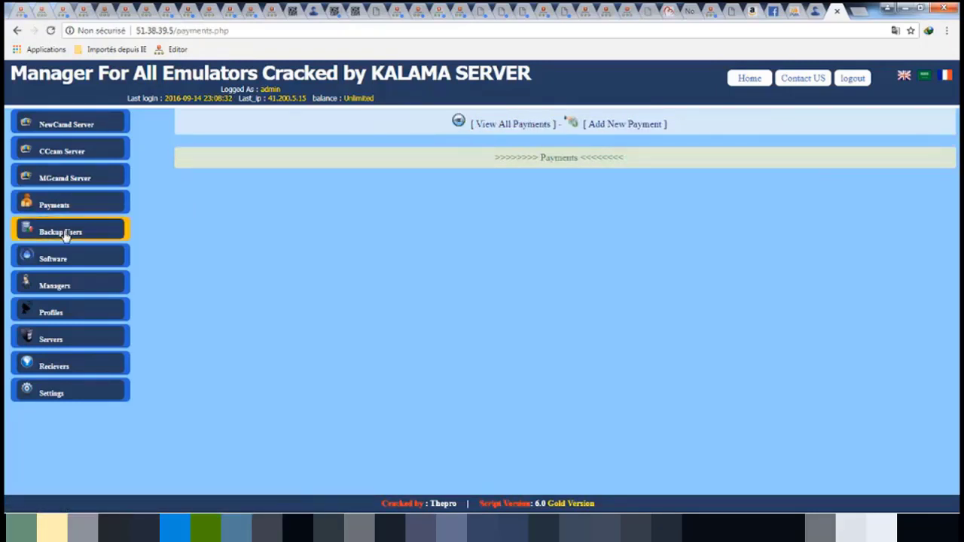
Step: Look through the Backup Users and Software sections
click(66, 235)
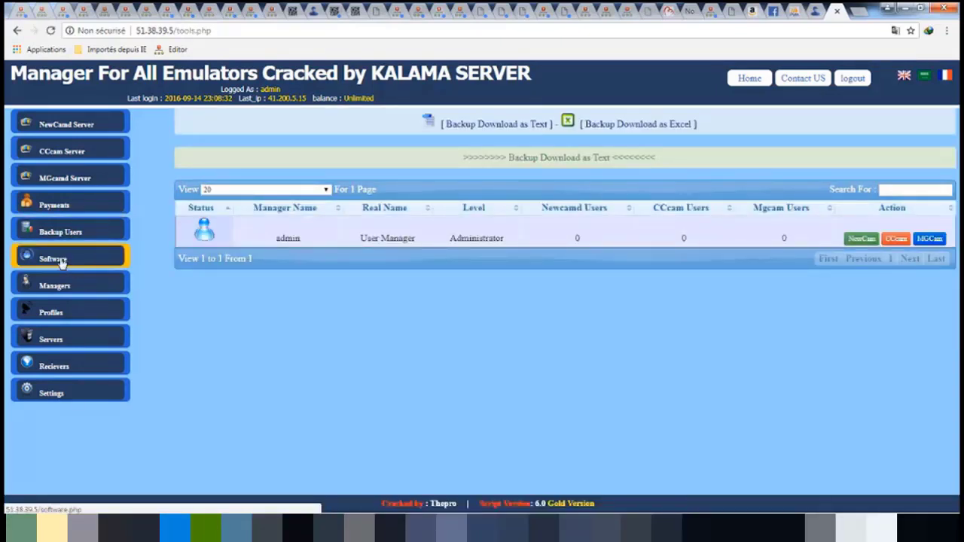
click(59, 261)
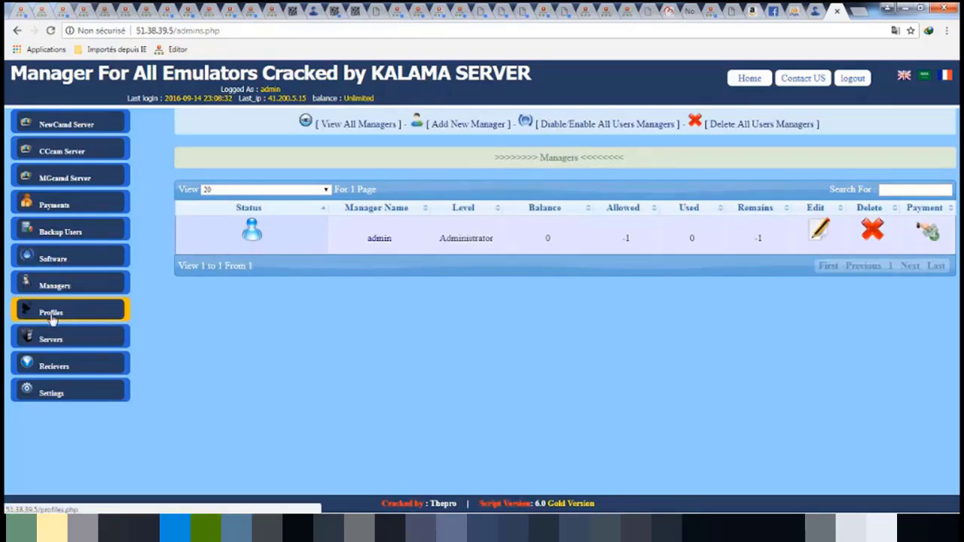
Step: In the new-manager form, check Country and Level options, leaving EGYPT and Manager selected
click(457, 127)
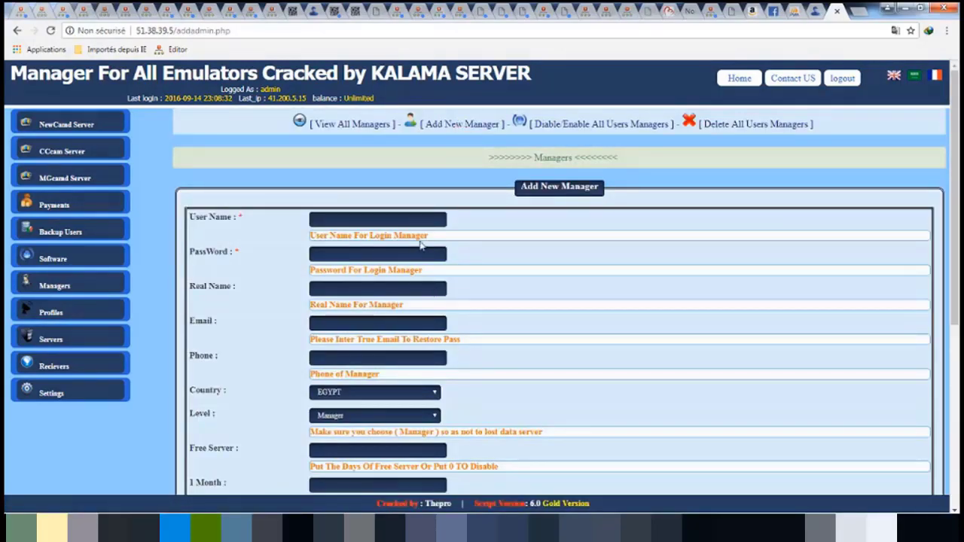
scroll(422, 244, down, 3)
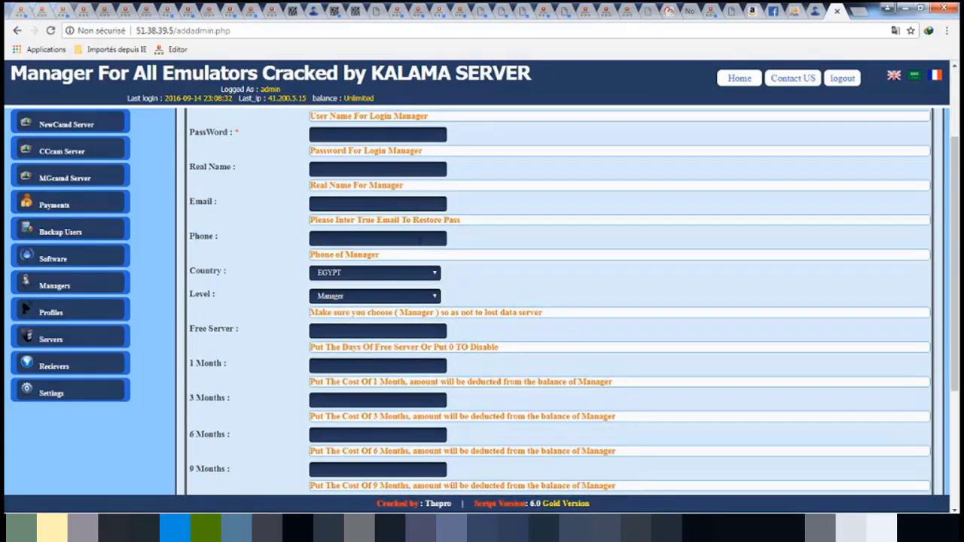
scroll(421, 246, down, 2)
click(413, 218)
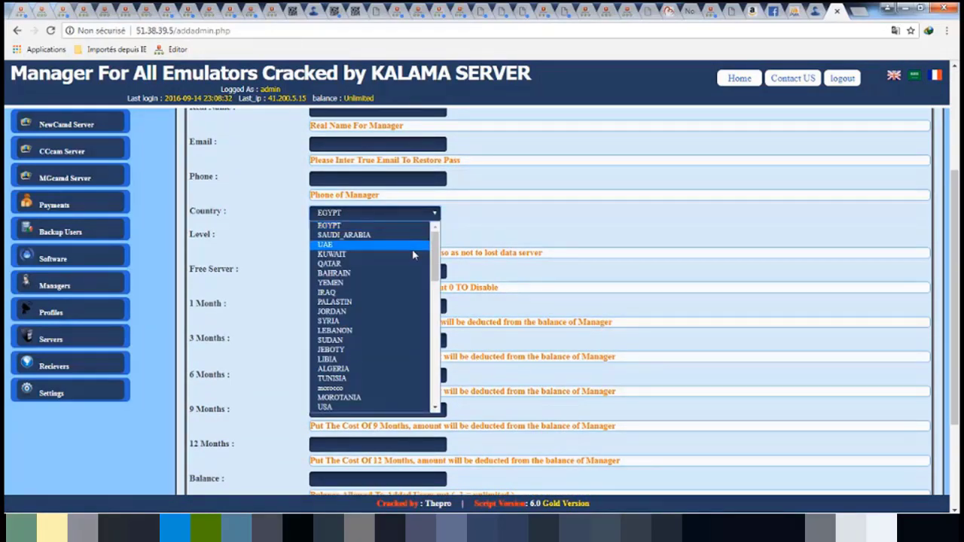
scroll(412, 248, down, 5)
scroll(413, 248, up, 5)
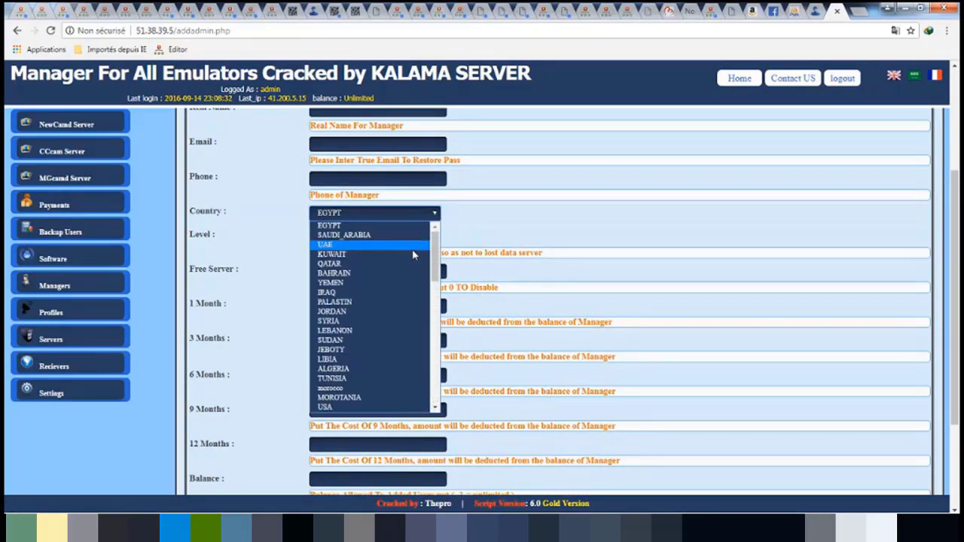
click(527, 202)
click(424, 238)
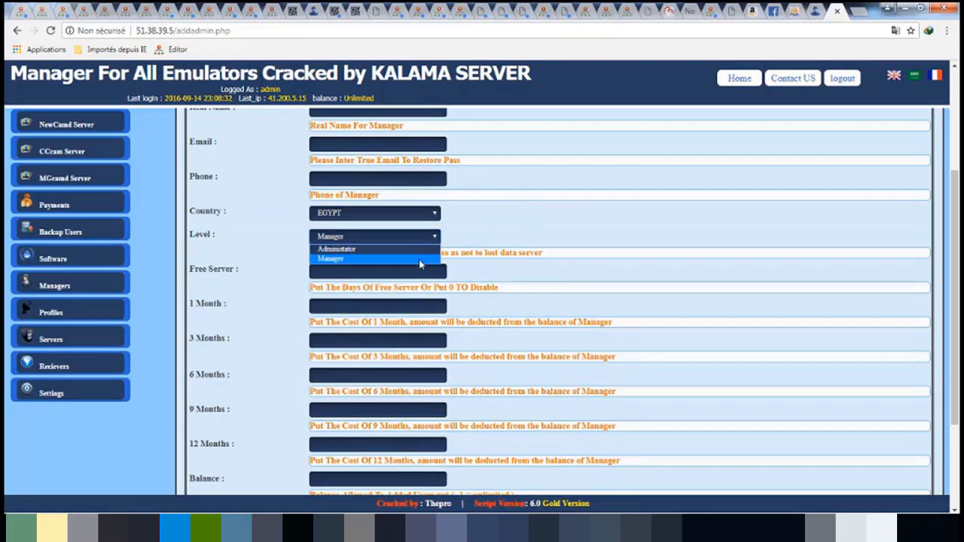
click(512, 233)
Step: Scroll through the form's pricing fields without saving, then open the empty Profiles list
scroll(512, 233, down, 3)
scroll(512, 233, down, 1)
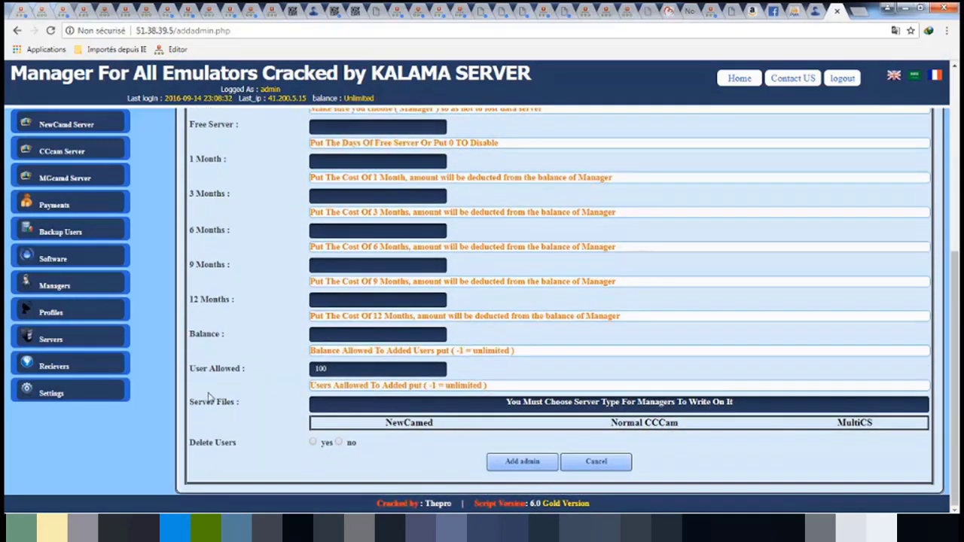
drag(256, 346, 194, 334)
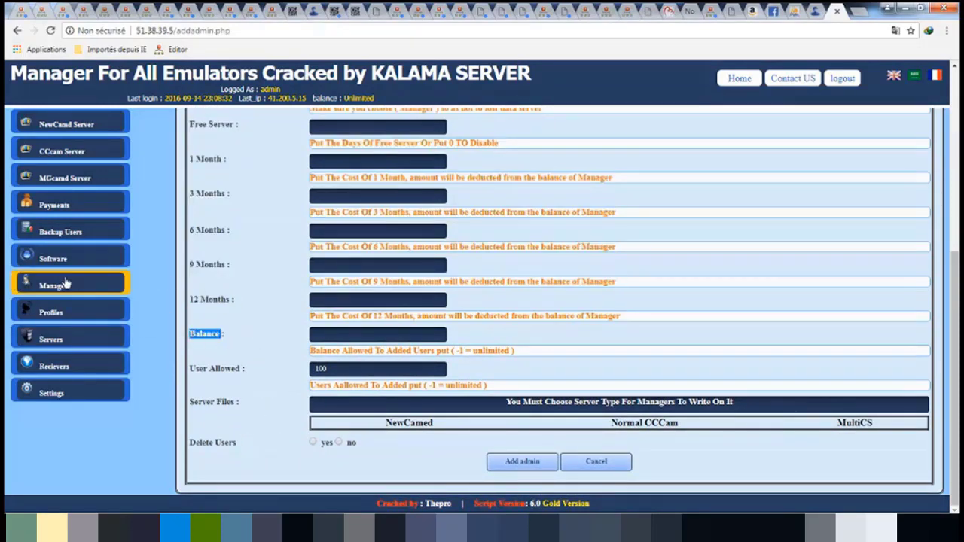
click(59, 318)
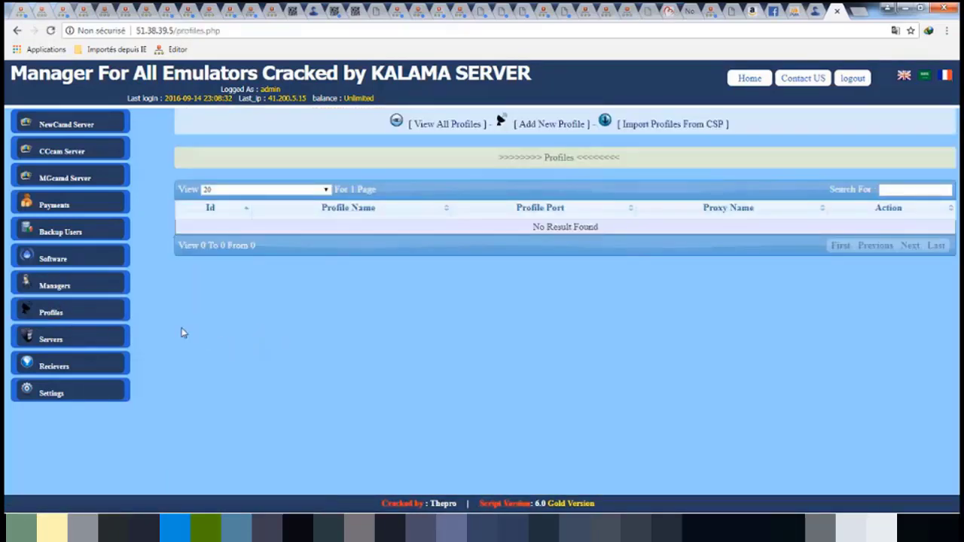
Step: Visit the Servers, Recievers and Settings sections in turn
click(46, 340)
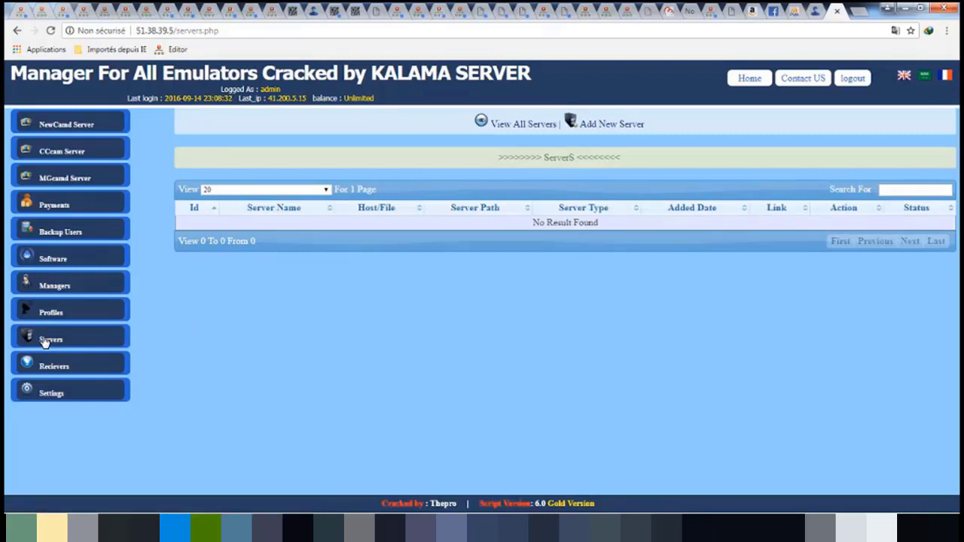
click(53, 368)
click(55, 395)
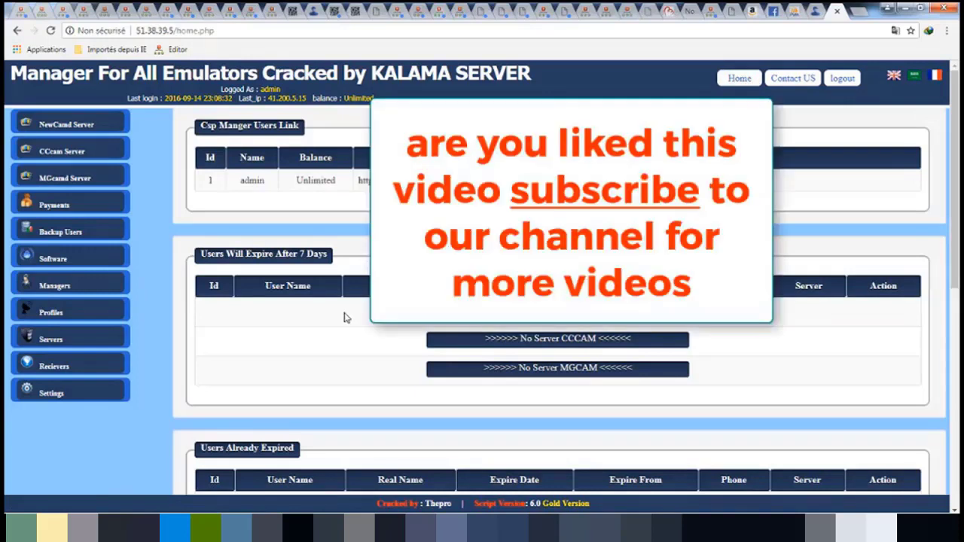
Step: Log the admin out of the panel and confirm, returning to the login page
scroll(343, 317, down, 5)
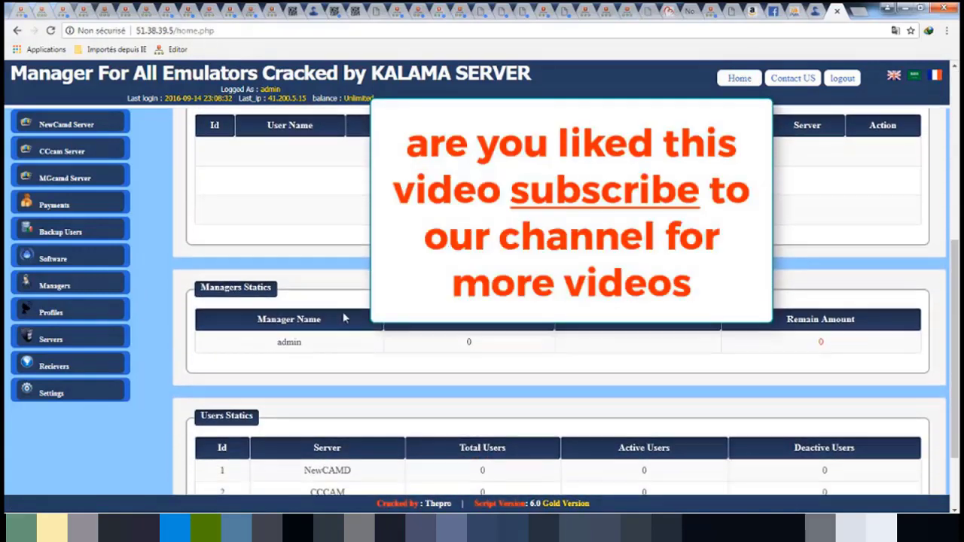
scroll(343, 318, down, 1)
scroll(342, 317, up, 3)
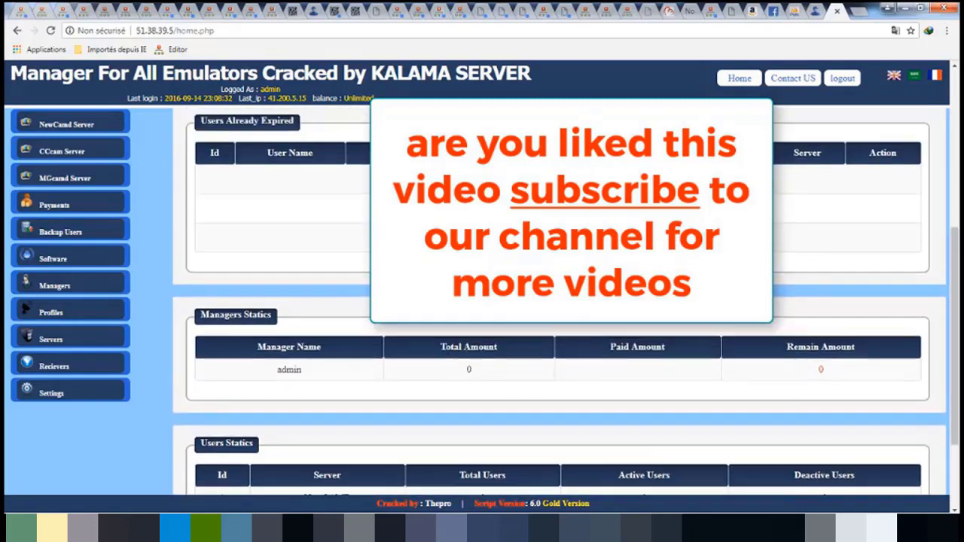
click(842, 80)
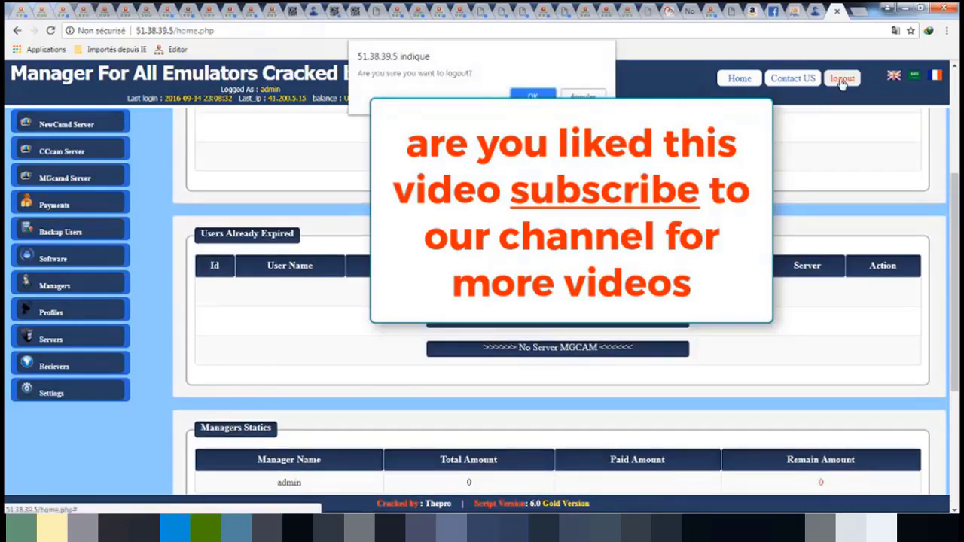
click(533, 96)
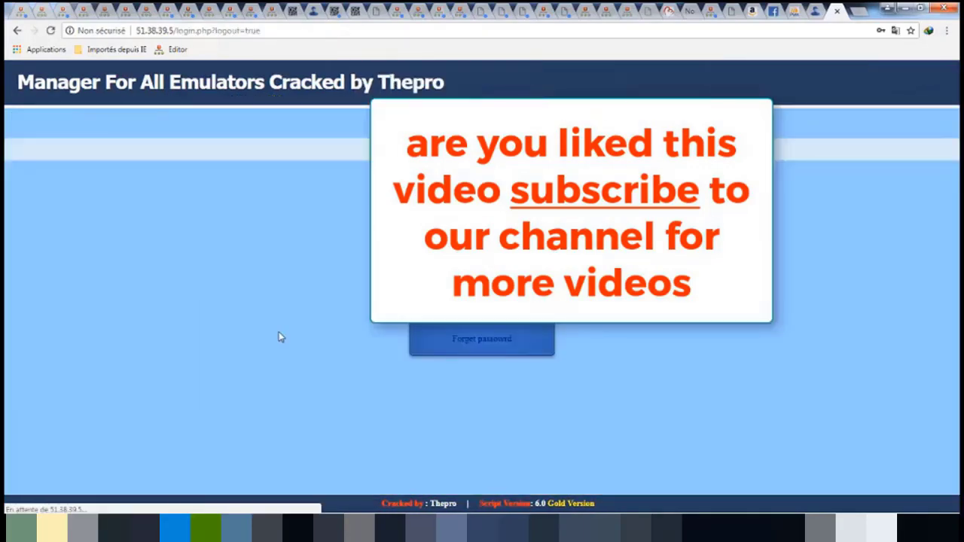